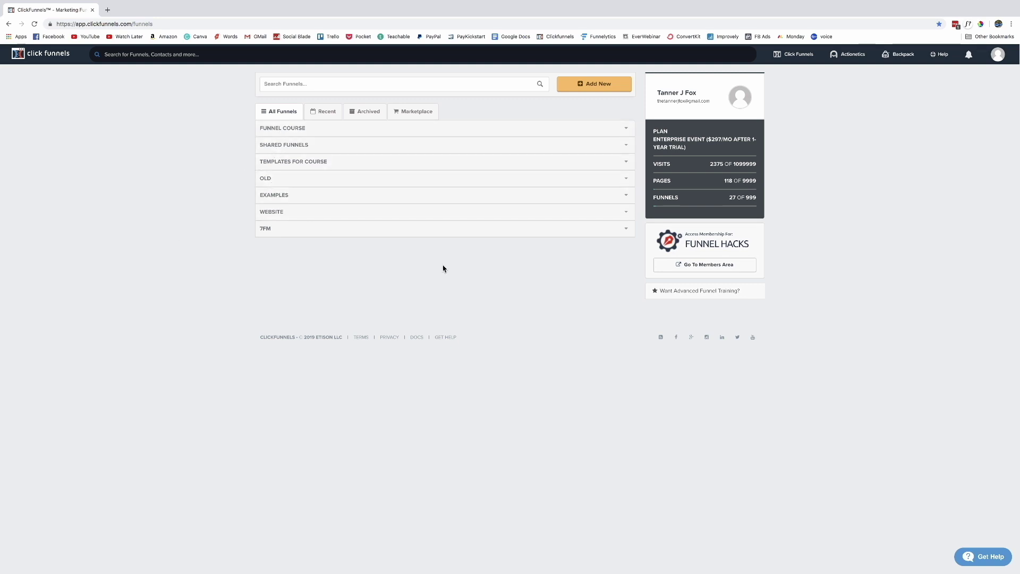
# Create a new custom funnel named "test" without a group tag
pyautogui.click(588, 85)
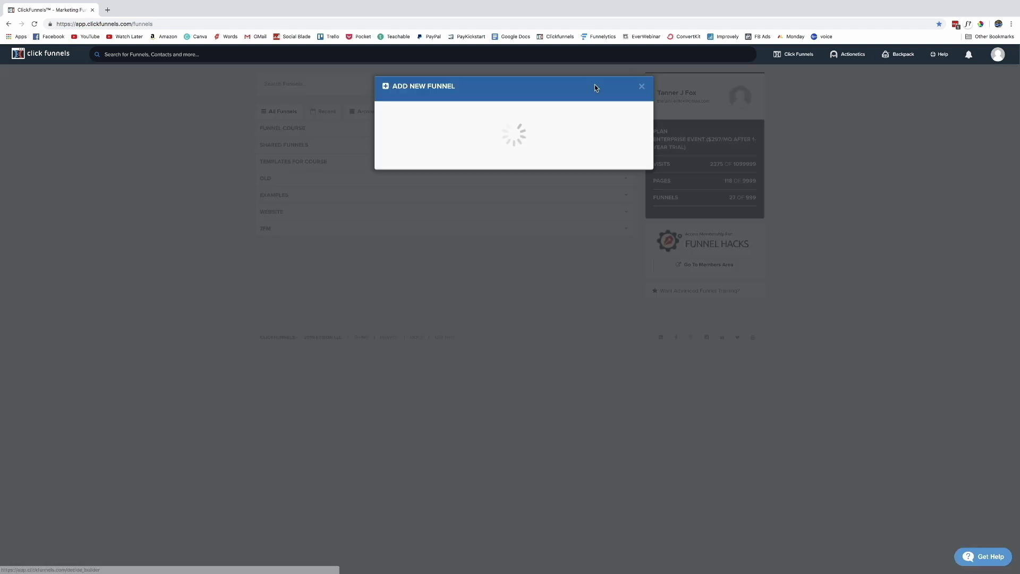
pyautogui.click(611, 295)
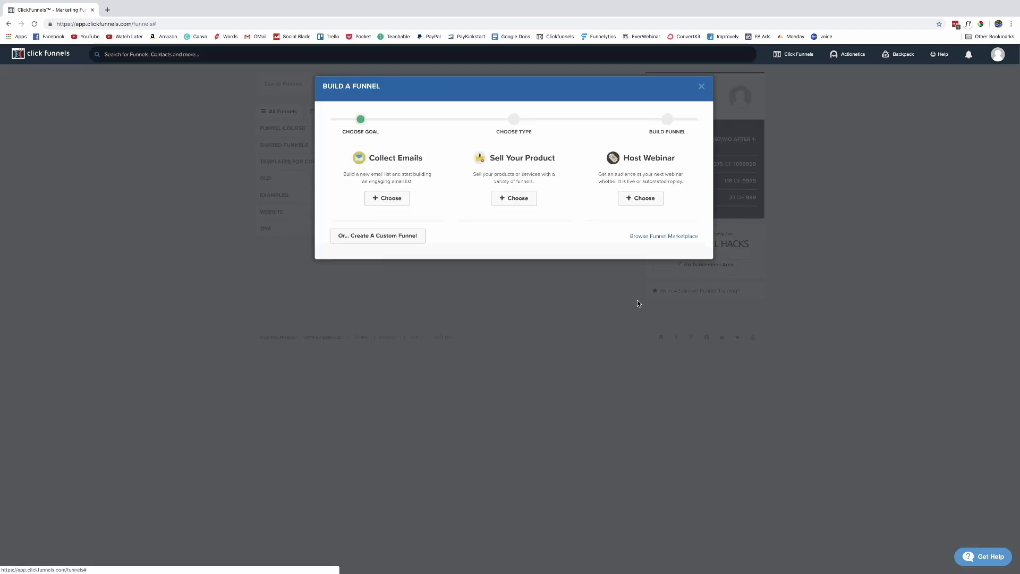
pyautogui.click(380, 237)
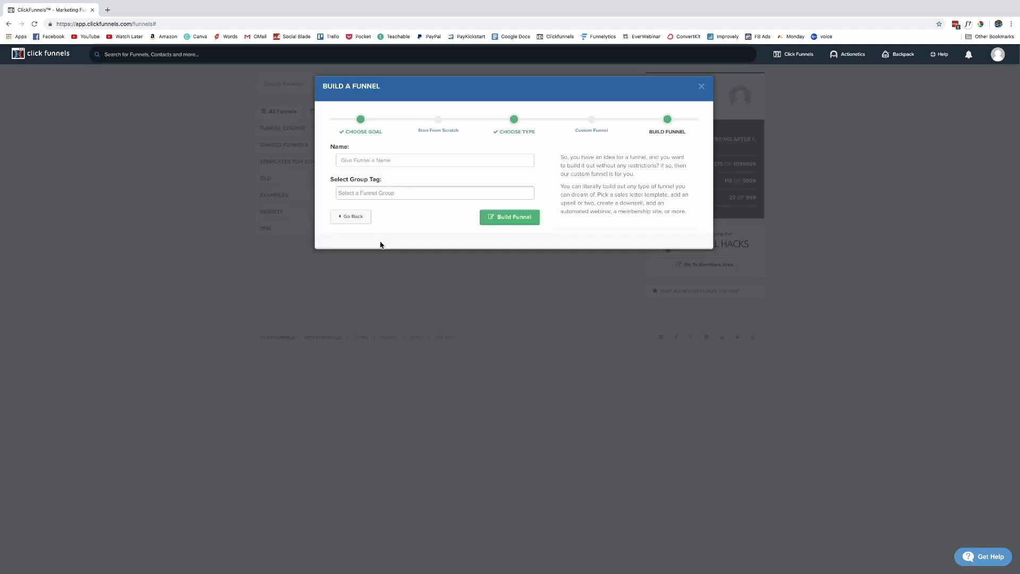
pyautogui.click(409, 158)
pyautogui.write('test')
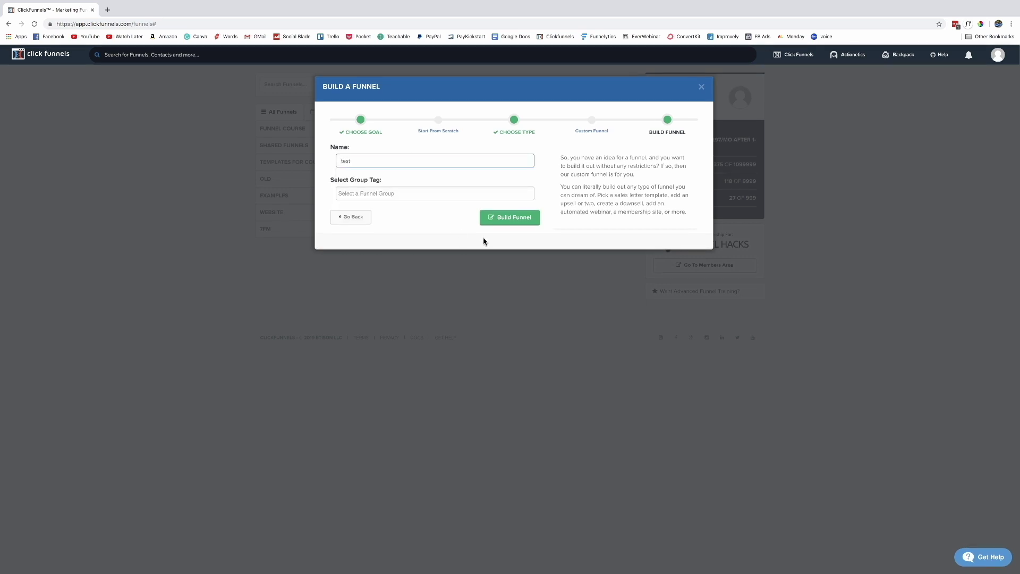
pyautogui.click(524, 220)
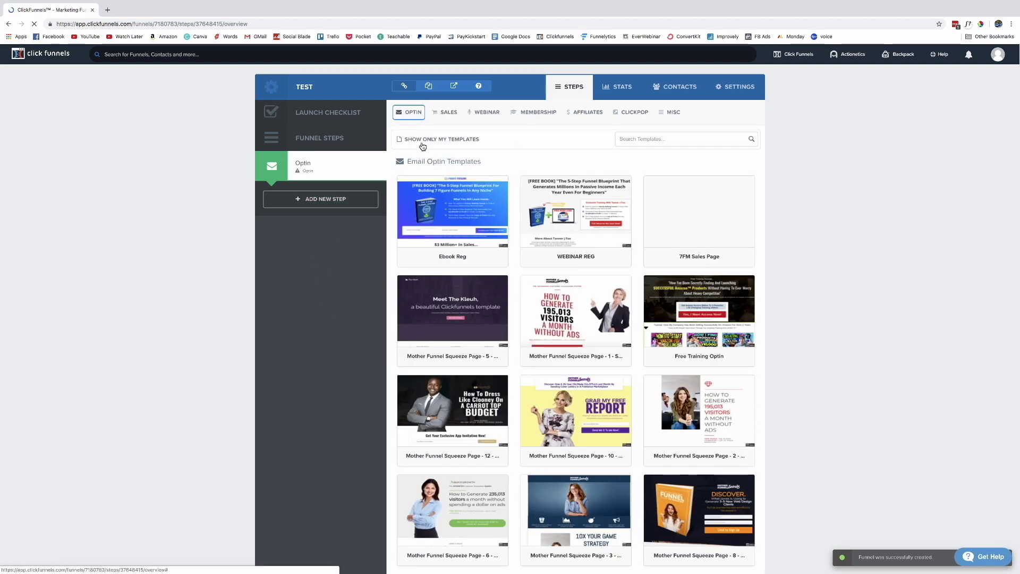
# Apply the Optin Blank Start email optin template to the funnel's Optin step and open its page for editing
pyautogui.click(408, 114)
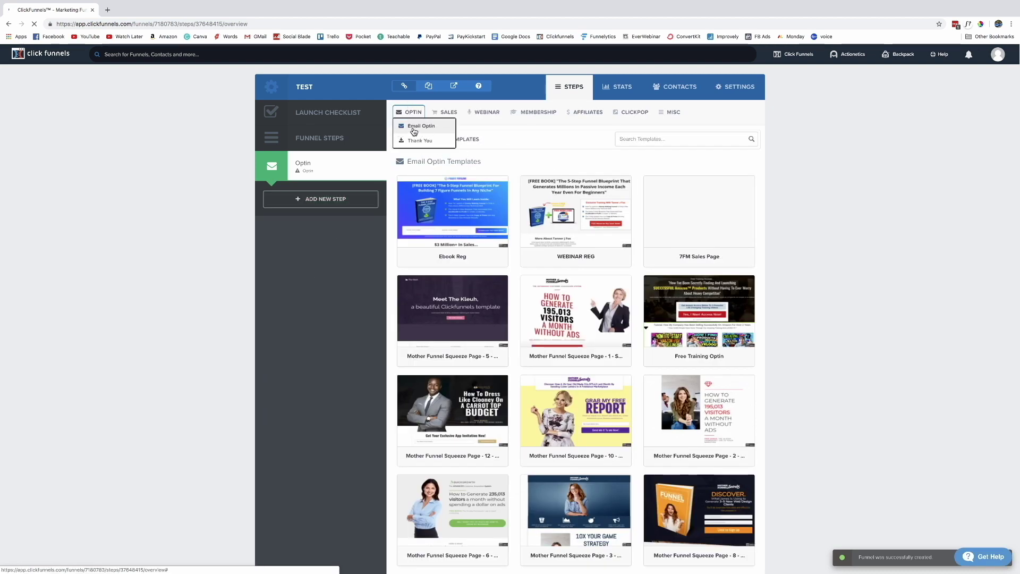
pyautogui.click(422, 128)
pyautogui.click(408, 114)
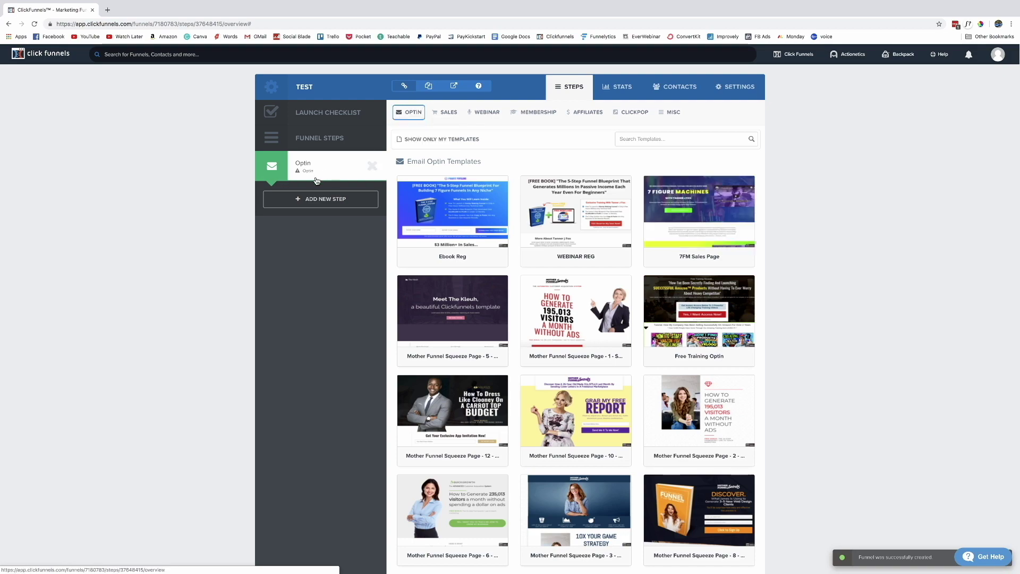
pyautogui.moveTo(651, 254)
pyautogui.scroll(-15, 584, 276)
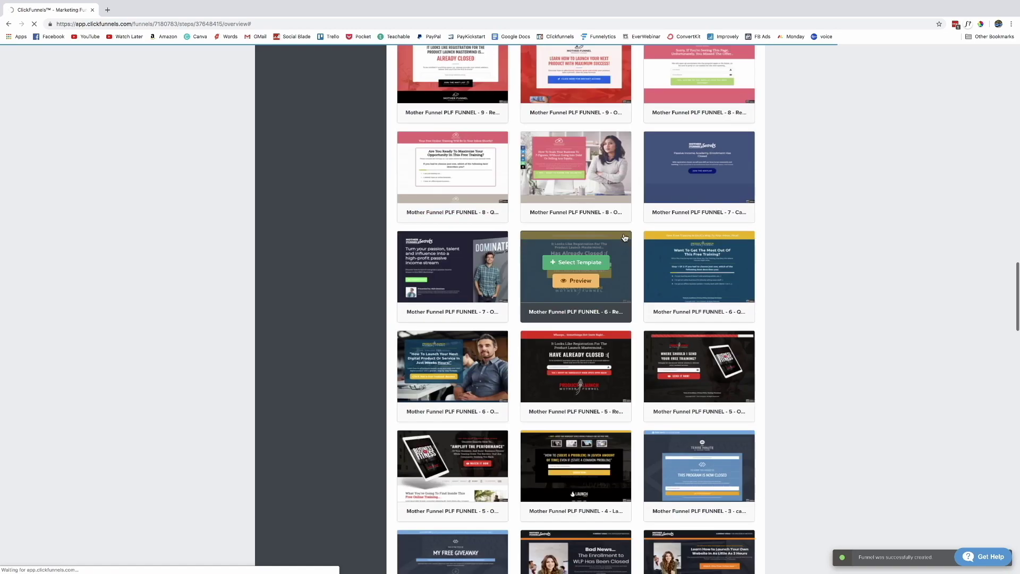
pyautogui.scroll(-20, 651, 275)
pyautogui.scroll(-1, 652, 271)
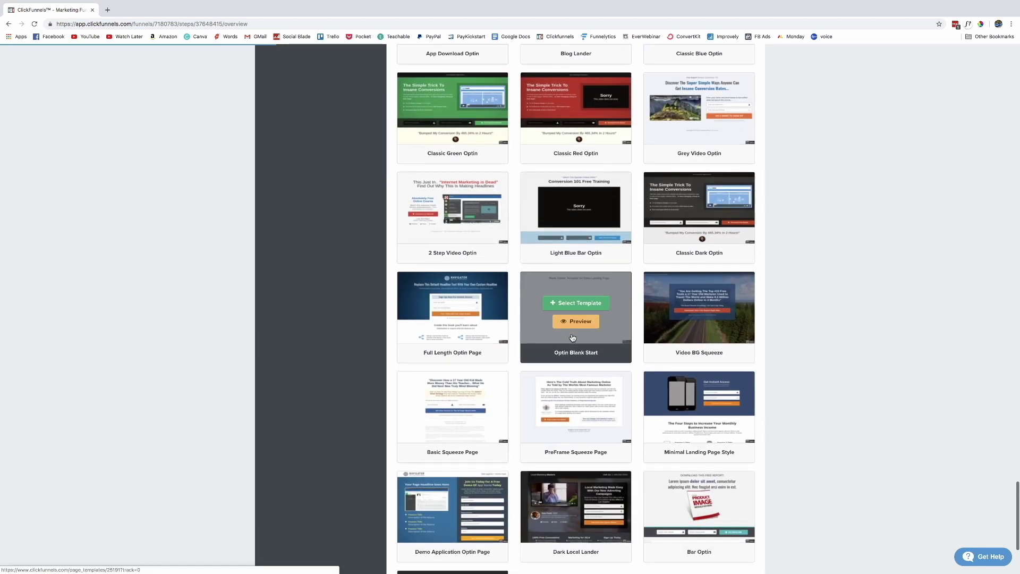
pyautogui.click(583, 300)
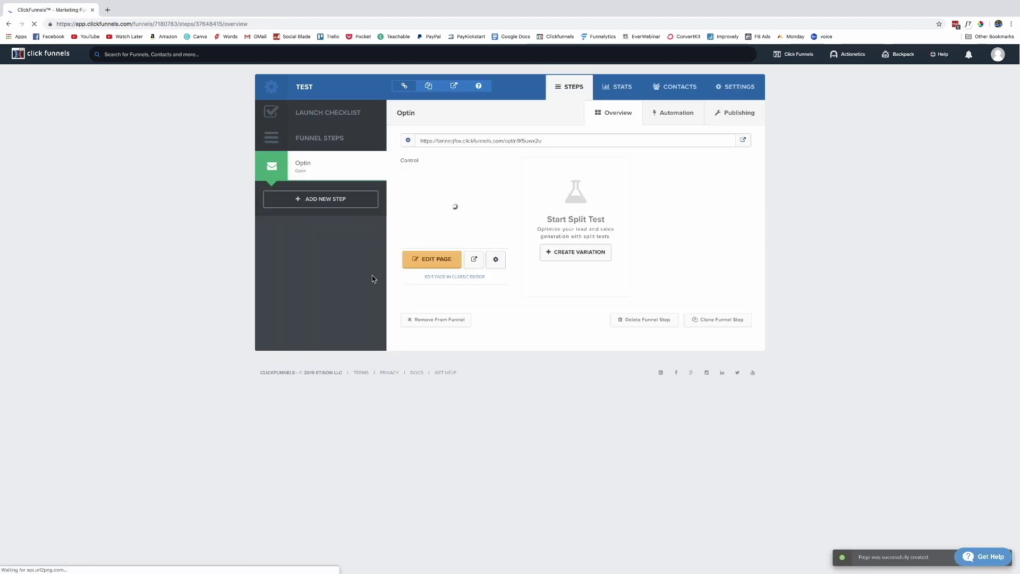
pyautogui.click(428, 261)
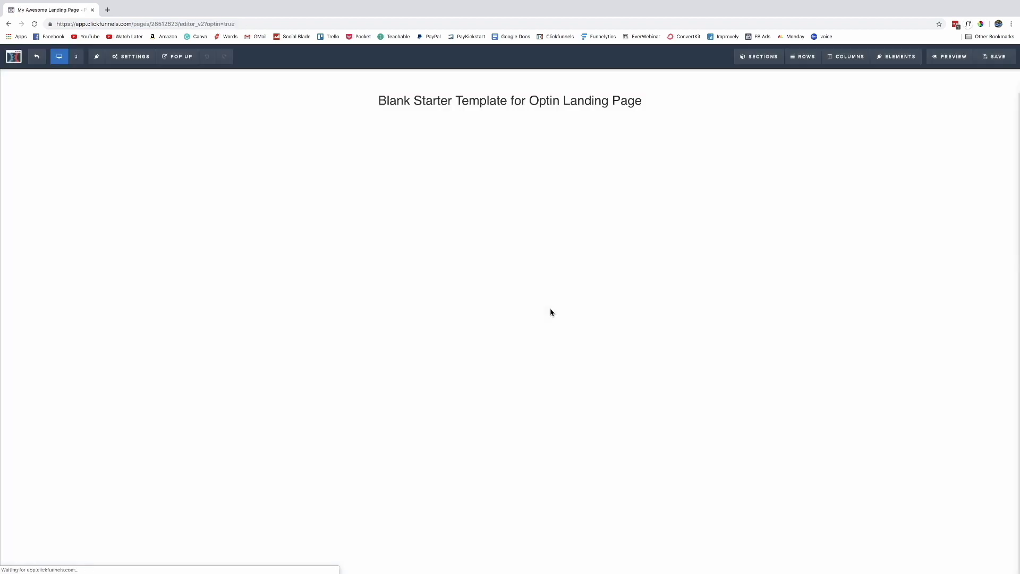
# Delete the template's "Blank Starter Template for Optin Landing Page" row and the empty section that contained it
pyautogui.moveTo(553, 99)
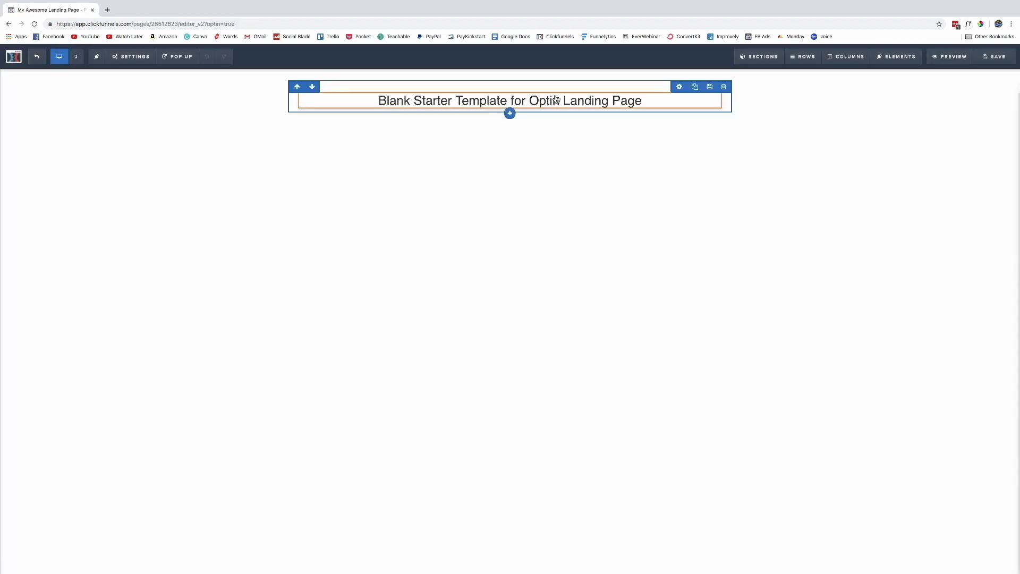
pyautogui.click(715, 88)
pyautogui.press('Return')
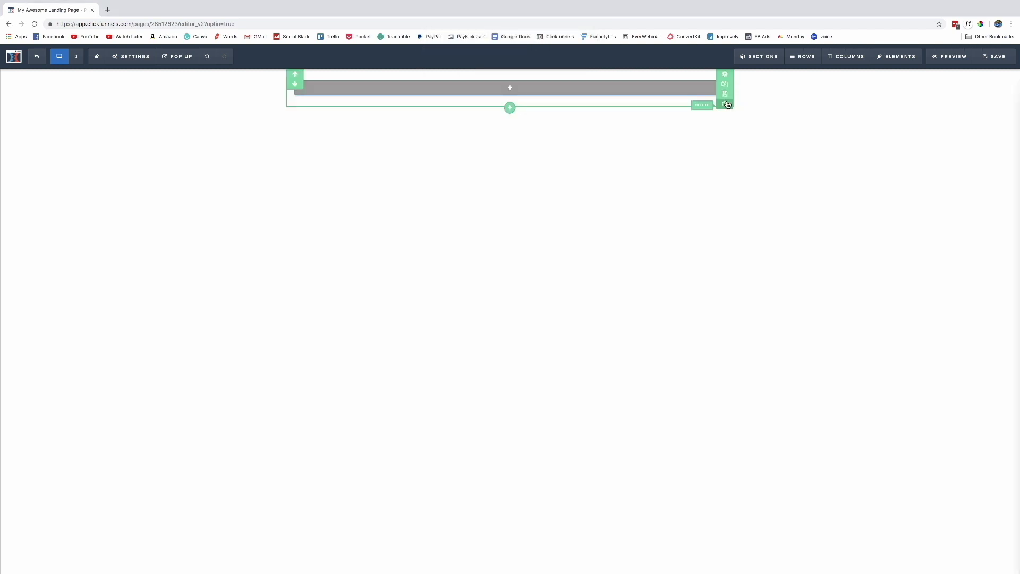
pyautogui.click(724, 103)
pyautogui.press('Return')
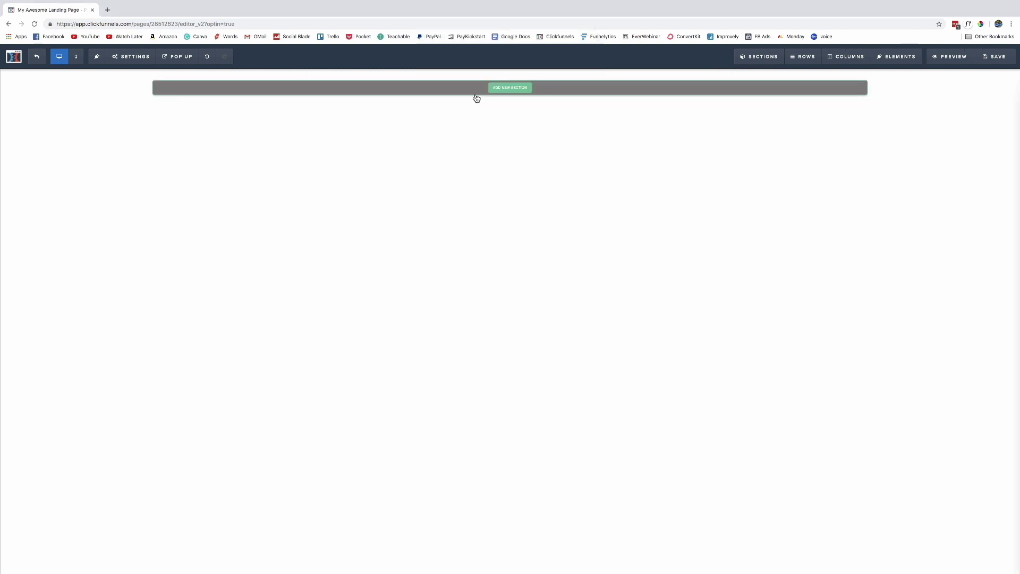
# Add a full-width section to the empty page and place a one-column row in it
pyautogui.click(510, 87)
pyautogui.click(874, 99)
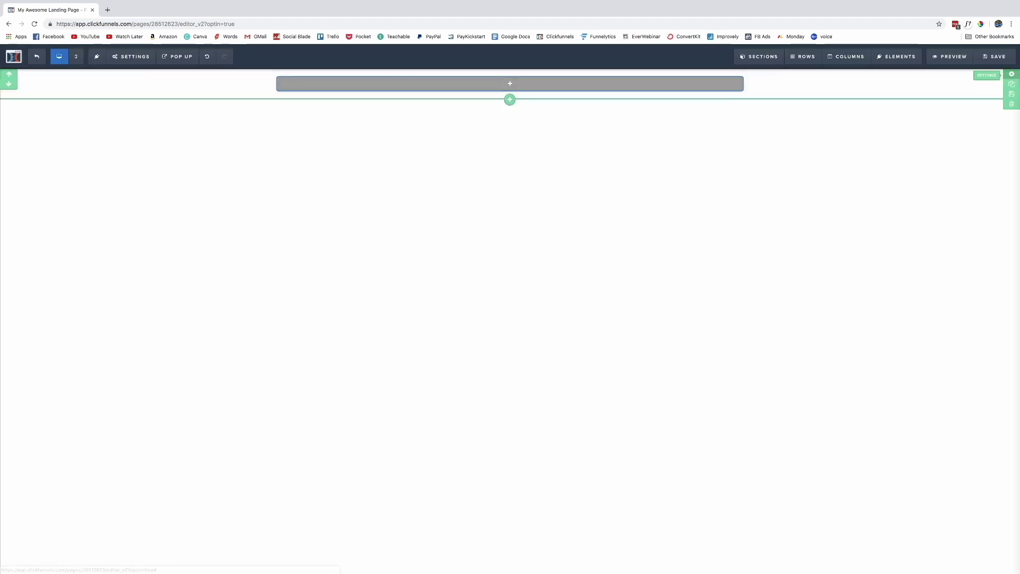
pyautogui.click(522, 86)
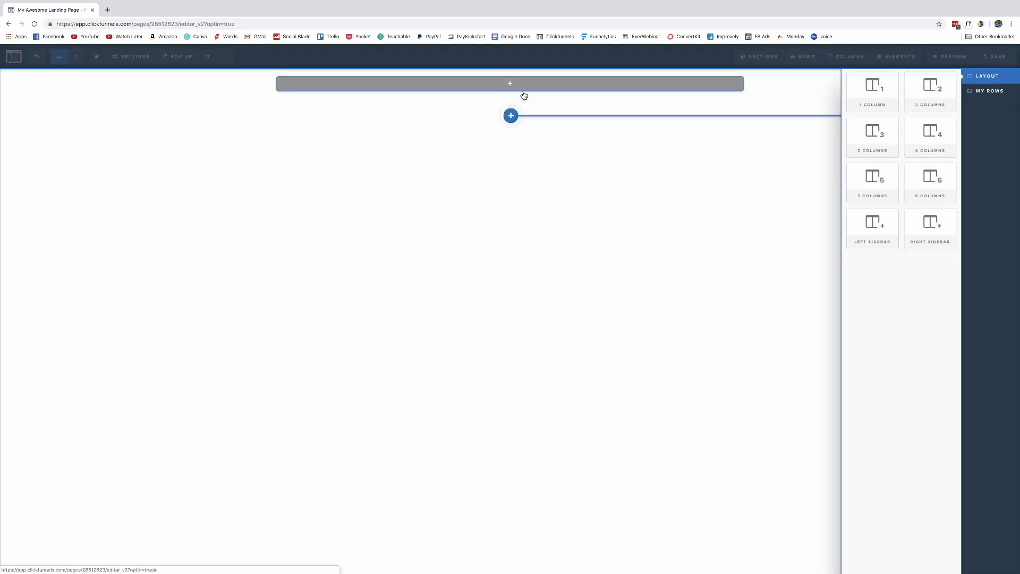
pyautogui.click(879, 98)
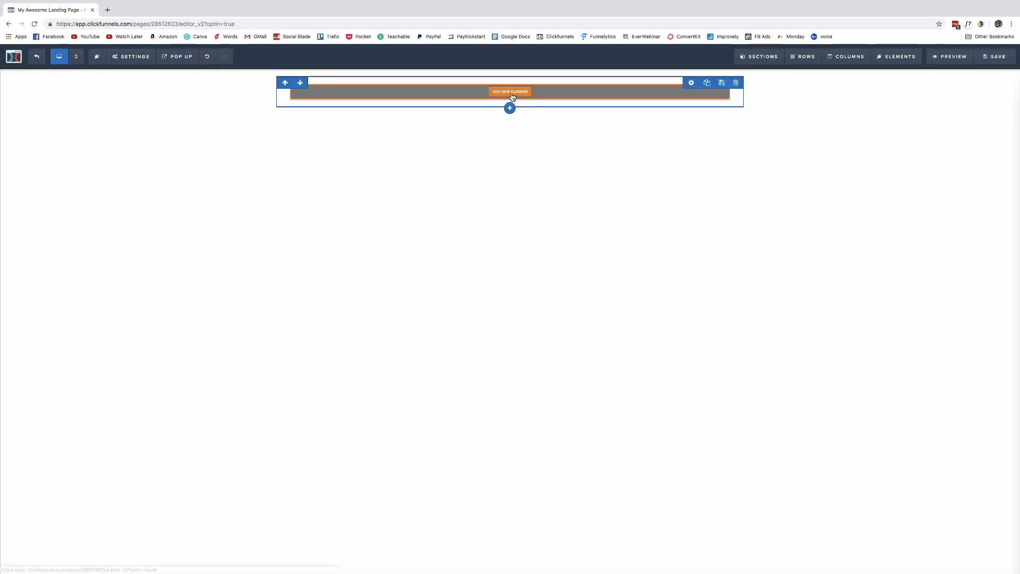
# Add a headline to the row reading "Learn How To Start A Profitable Amazon Business Without a Huge Budget and No Experience"
pyautogui.click(511, 96)
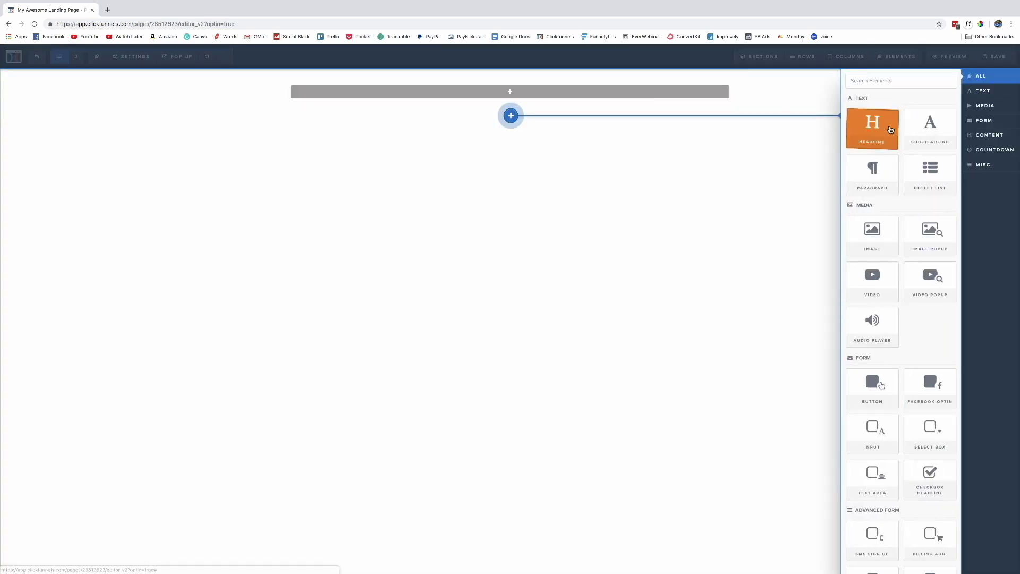
pyautogui.moveTo(877, 137); pyautogui.dragTo(604, 95)
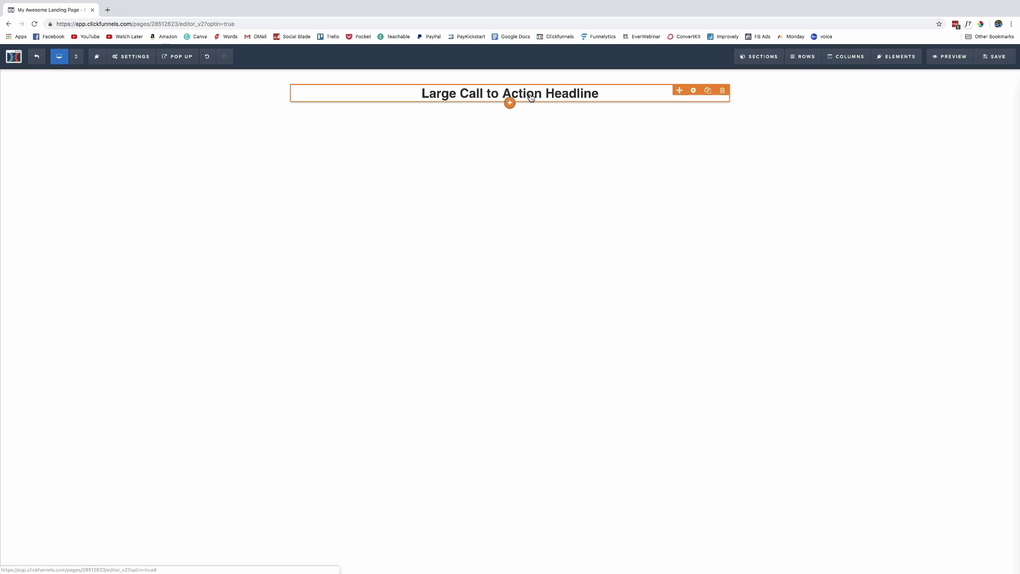
pyautogui.click(530, 94)
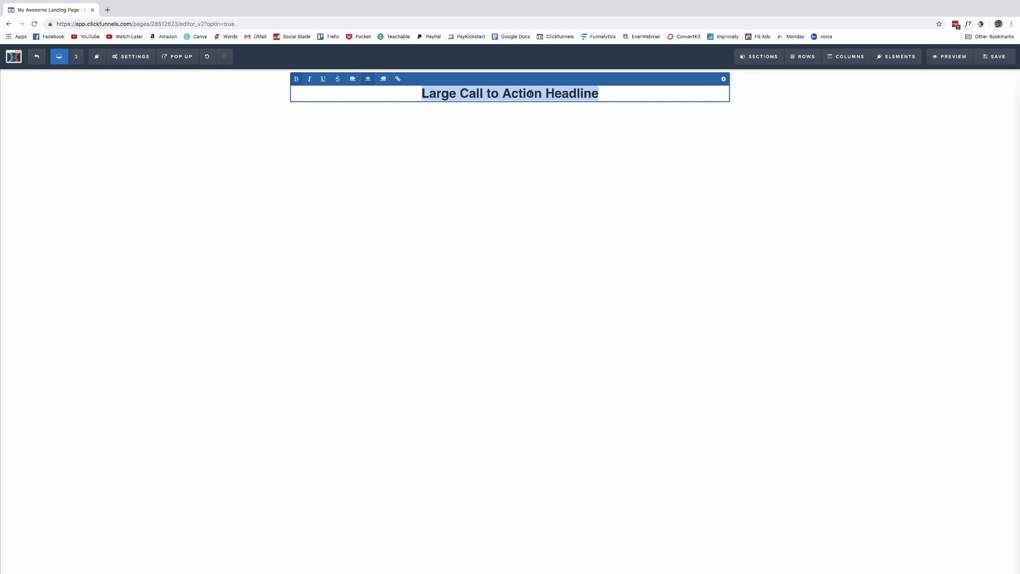
pyautogui.write('Learn How To Start A Profitable Amazon Business Wit')
pyautogui.press('BackSpace')
pyautogui.press('BackSpace')
pyautogui.write('ithout a Huge ')
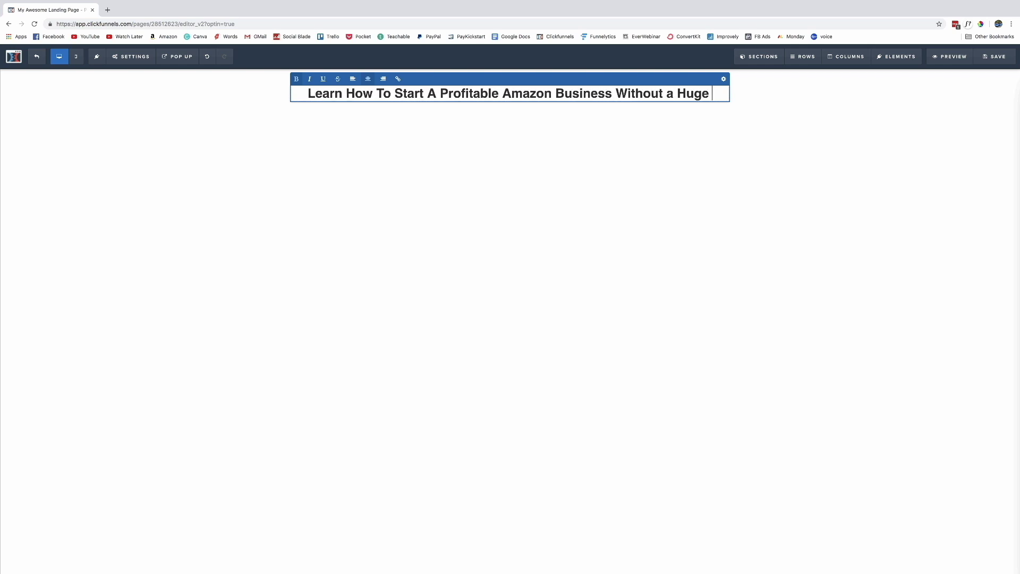
pyautogui.write('B')
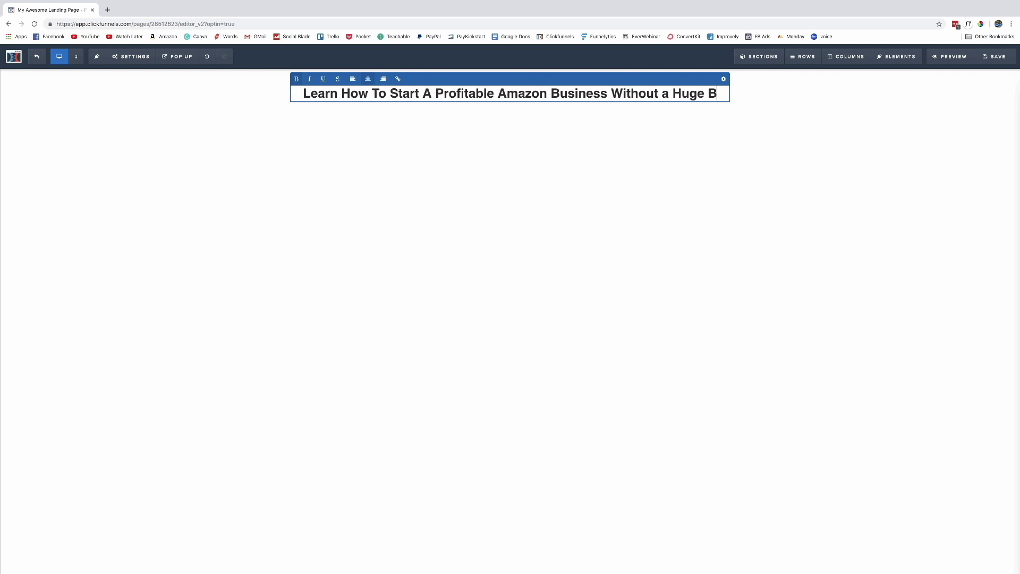
pyautogui.write('udget and No Experience')
# Enlarge the headline's font size to about 42 px
pyautogui.moveTo(596, 112); pyautogui.dragTo(296, 96)
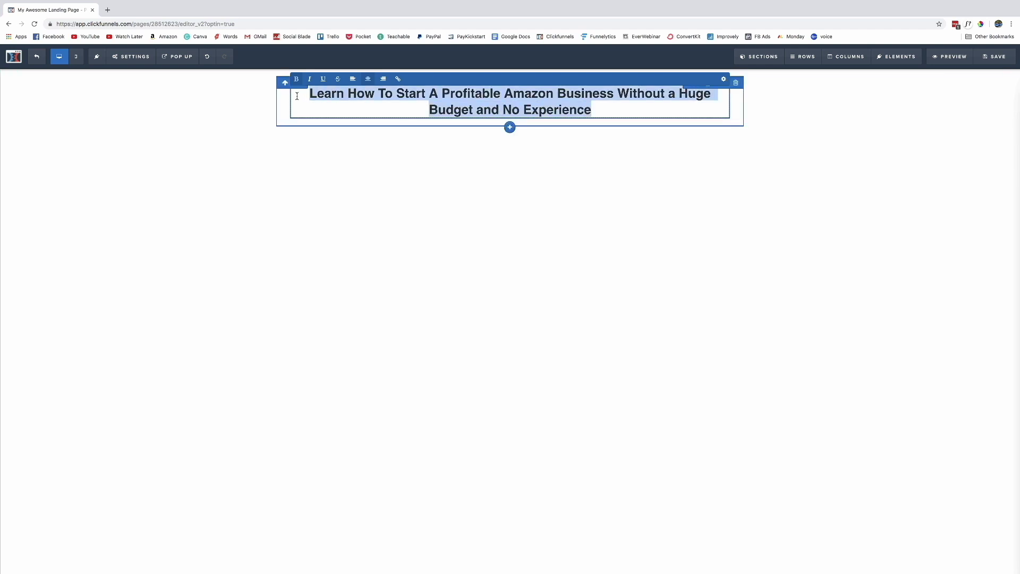
pyautogui.click(723, 78)
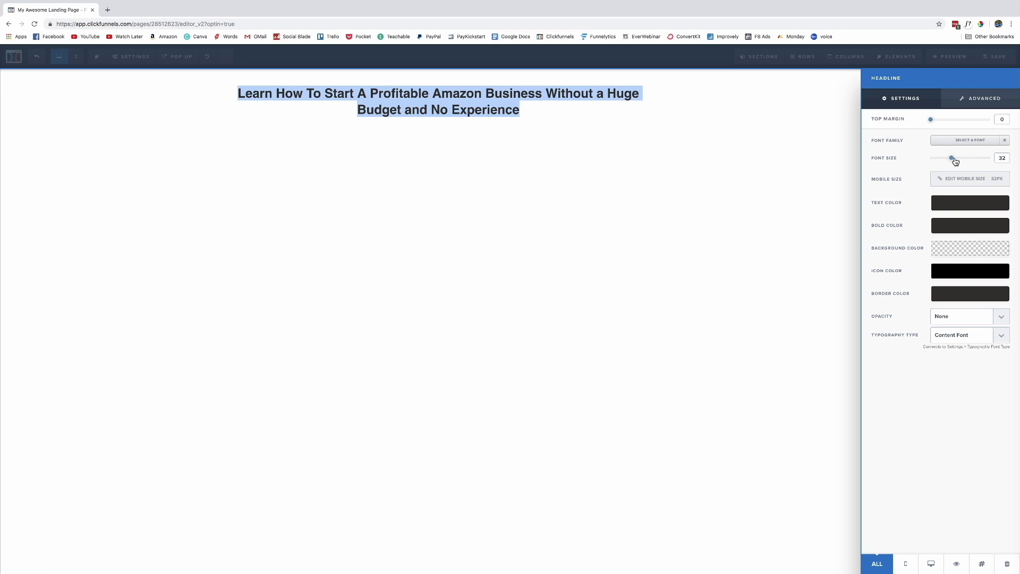
pyautogui.moveTo(951, 160); pyautogui.dragTo(960, 160)
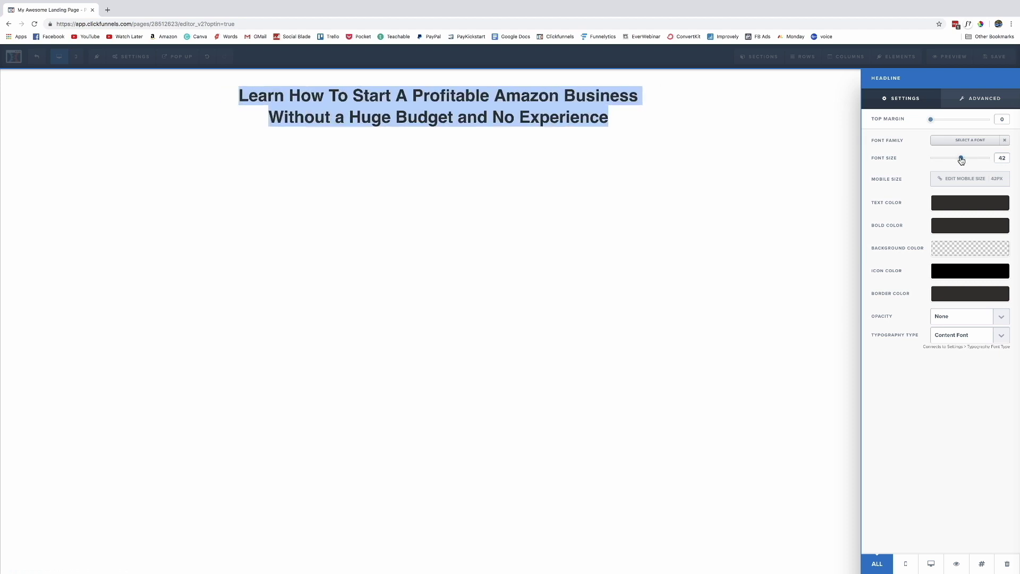
pyautogui.click(582, 180)
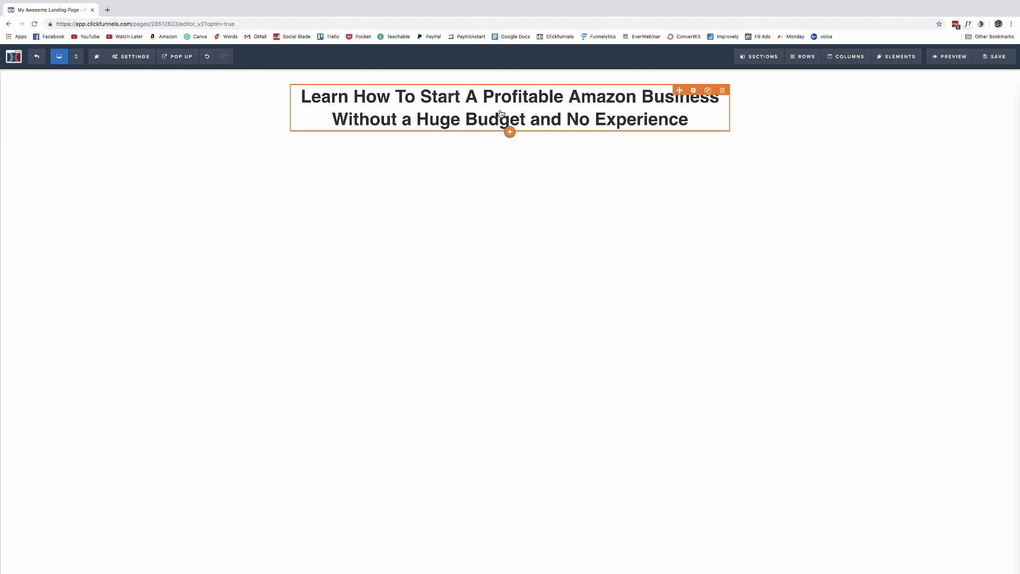
# Add a two-column row below the headline and make its left column narrower than the right one
pyautogui.click(510, 141)
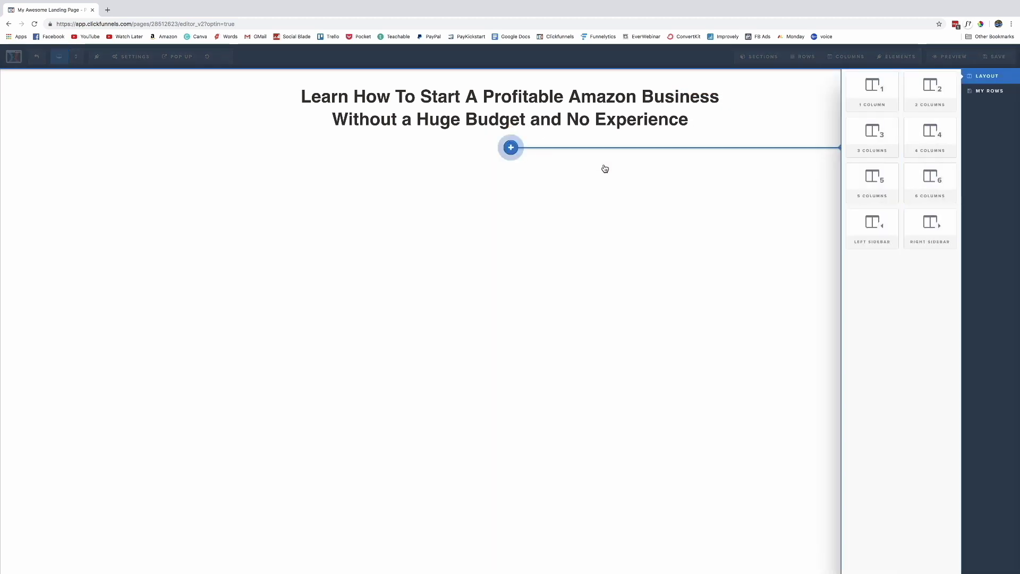
pyautogui.click(931, 102)
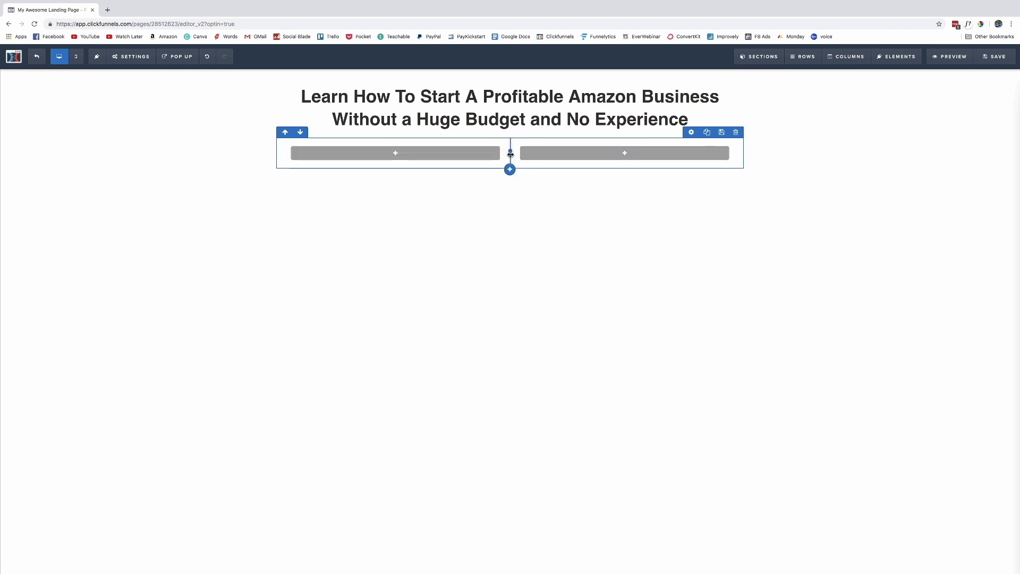
pyautogui.moveTo(510, 154); pyautogui.dragTo(473, 154)
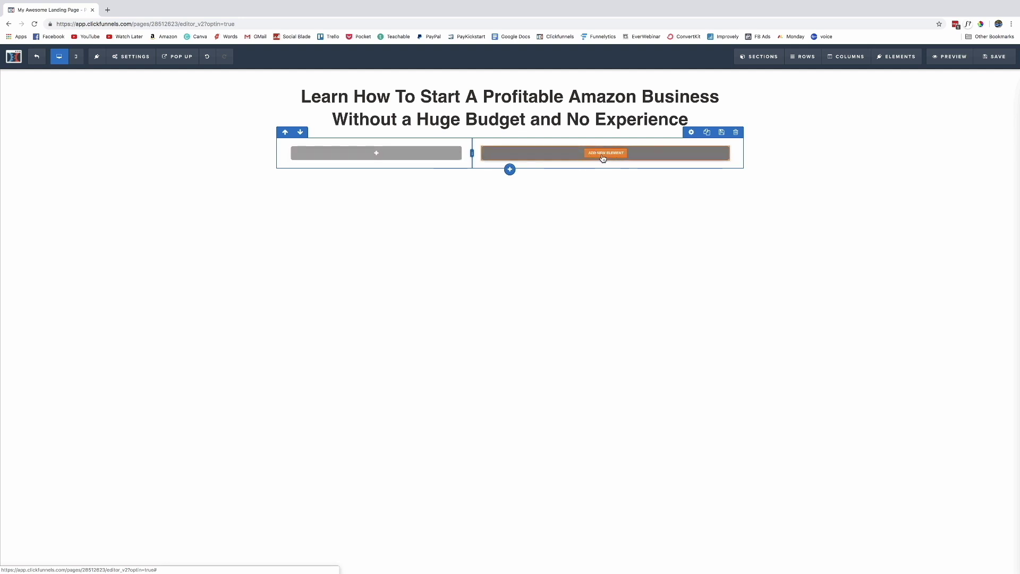
# Add an image element to the left column and fill it with the "How To Build A Million Dollar Amazon Business" book cover from the uploaded images
pyautogui.click(379, 155)
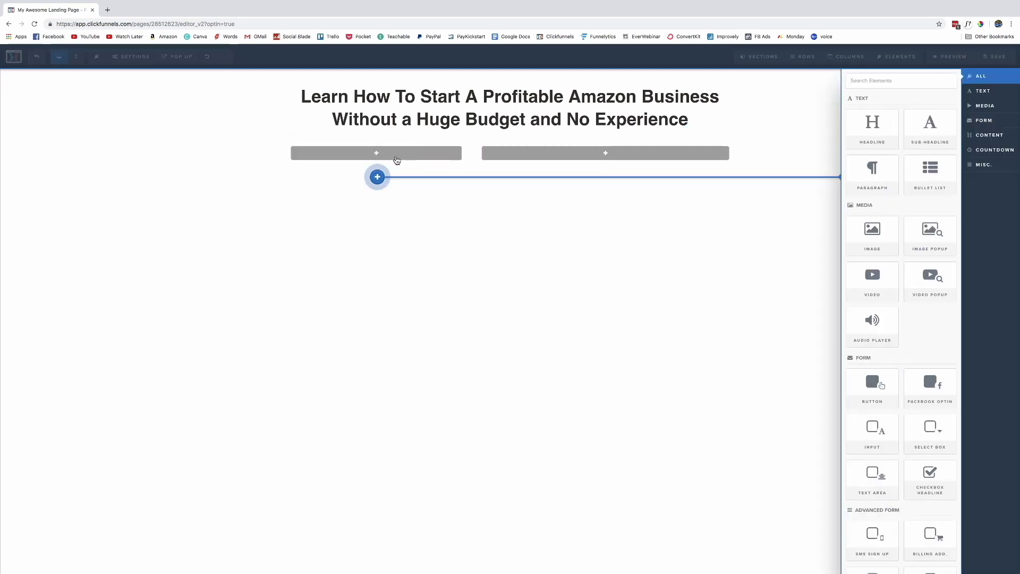
pyautogui.click(872, 234)
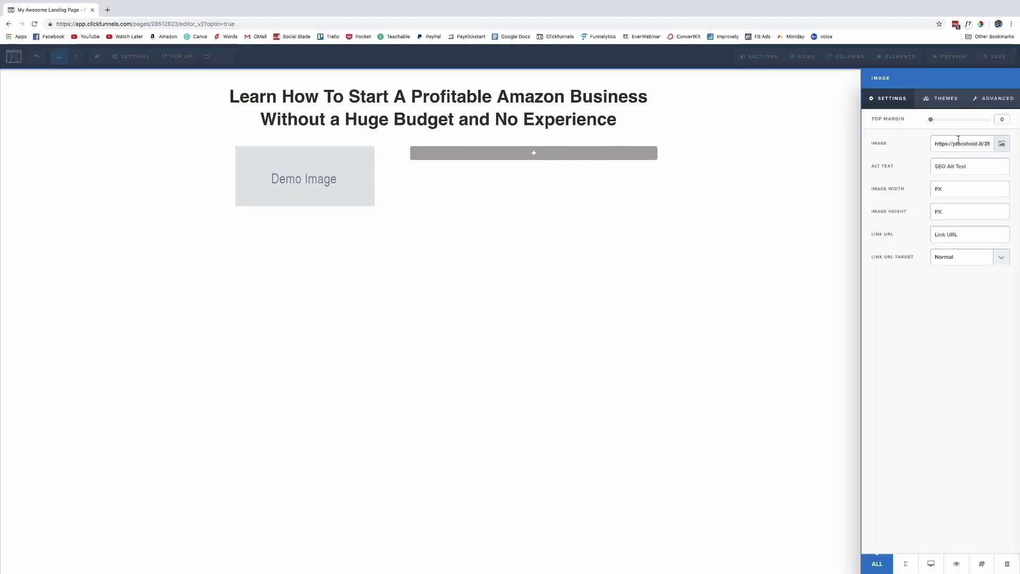
pyautogui.click(1001, 144)
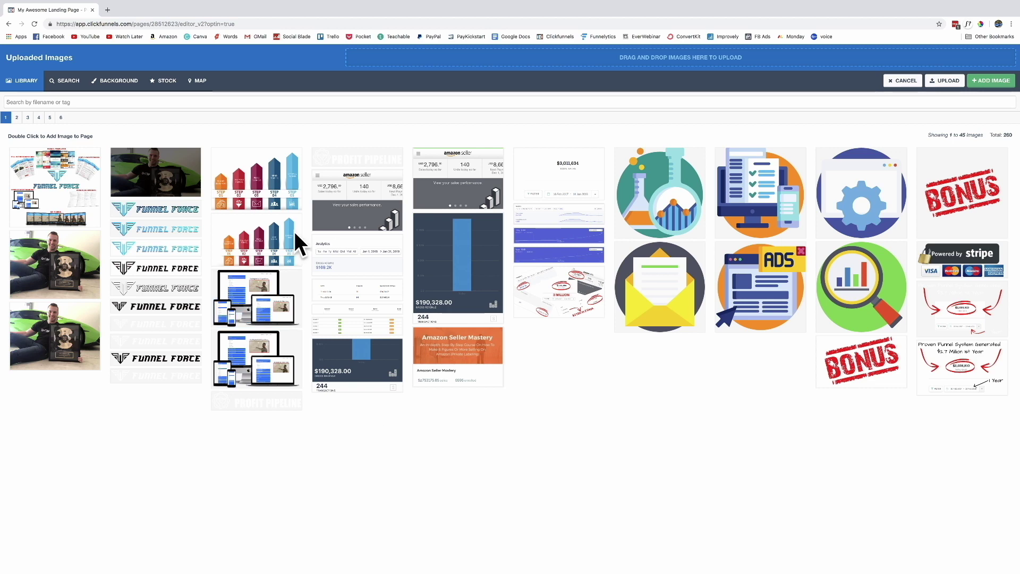
pyautogui.click(16, 117)
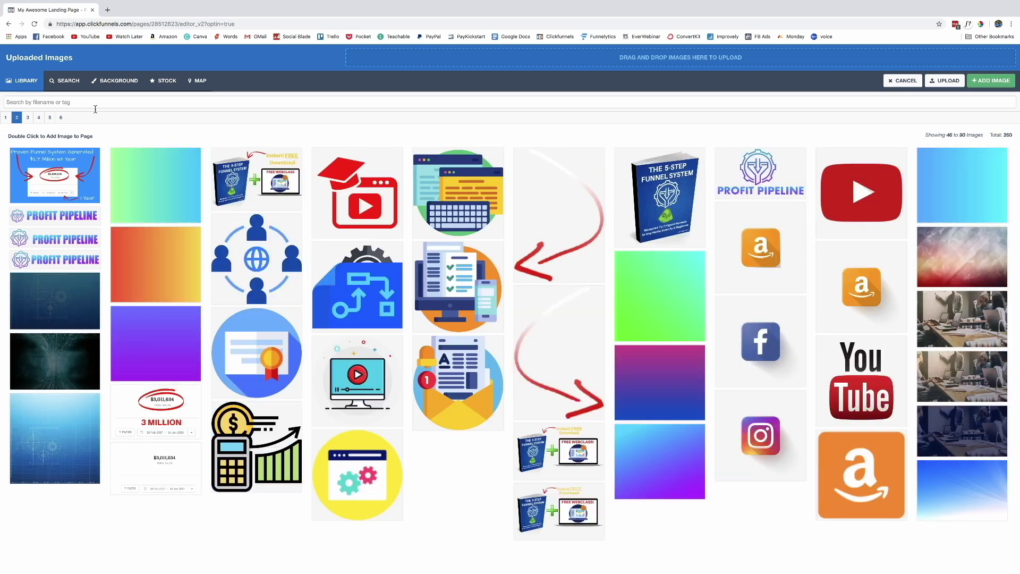
pyautogui.click(28, 117)
pyautogui.click(973, 316)
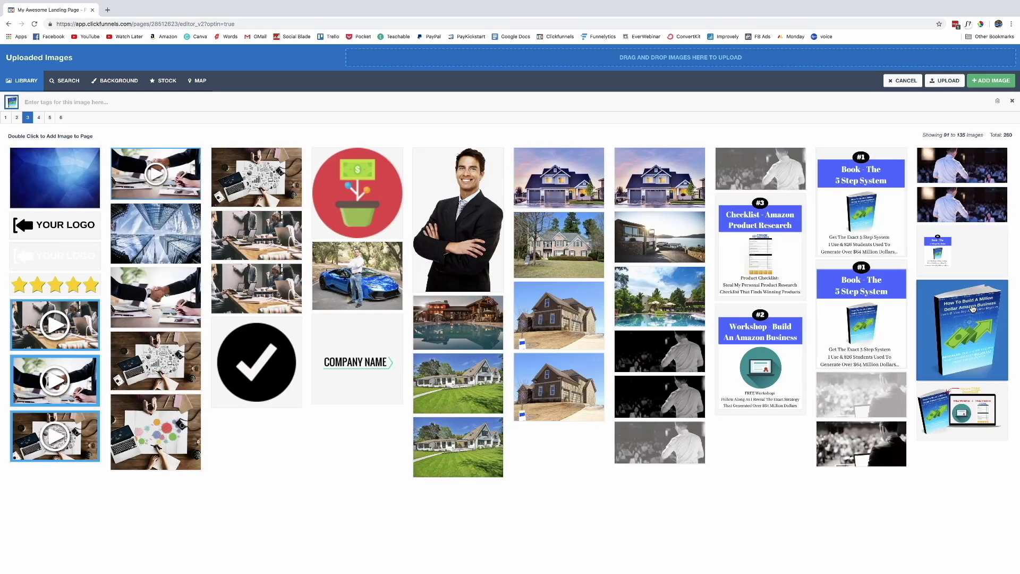
pyautogui.click(988, 81)
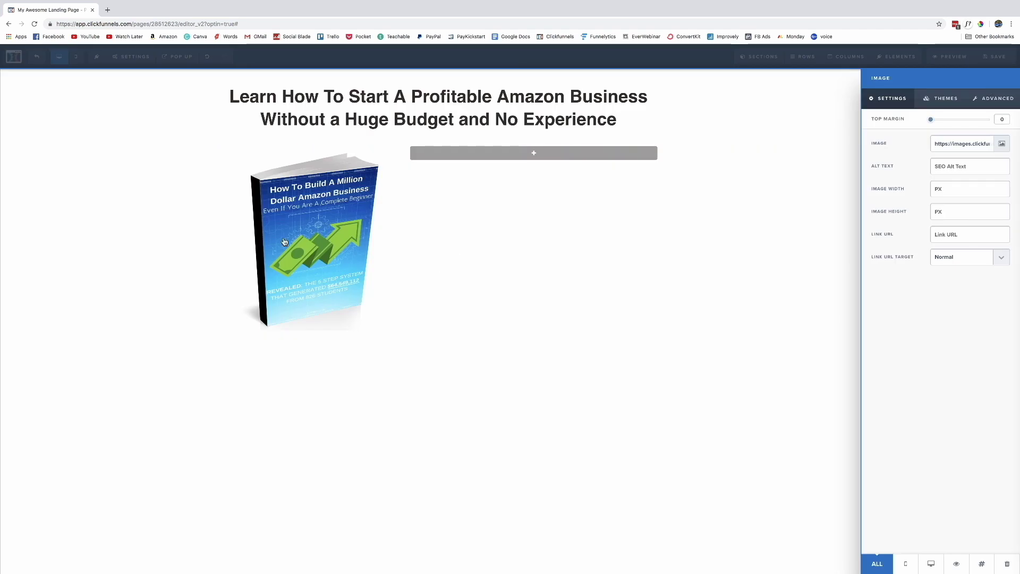
# Set the book image's height to 400 px after trying 300 px
pyautogui.click(951, 213)
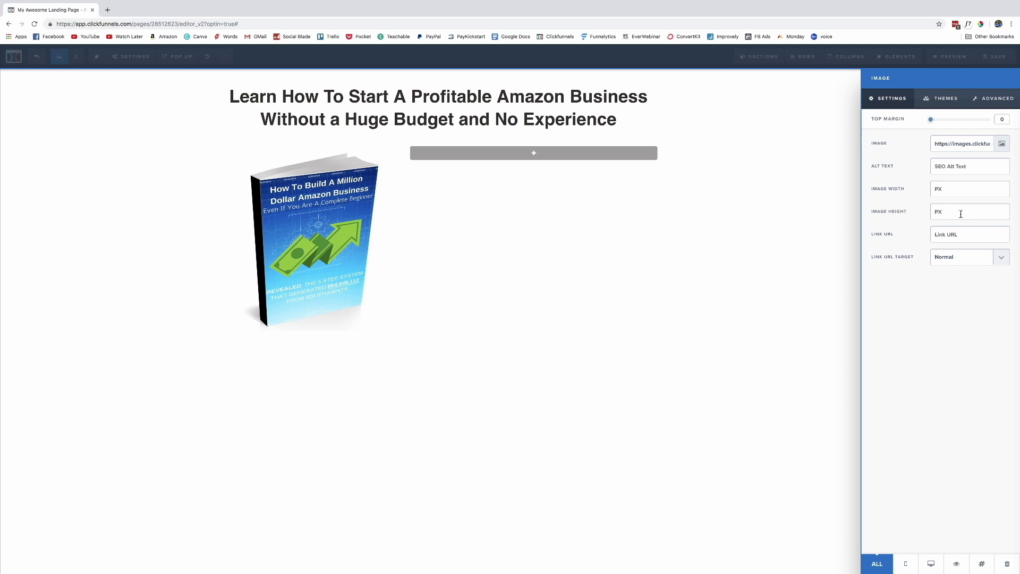
pyautogui.write('300')
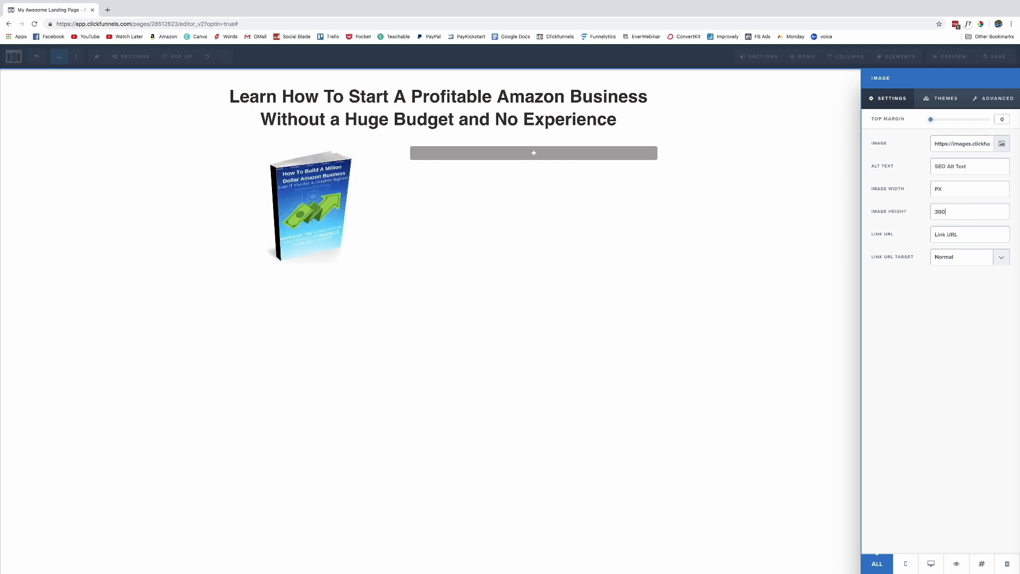
pyautogui.press('BackSpace')
pyautogui.press('BackSpace')
pyautogui.press('BackSpace')
pyautogui.write('400')
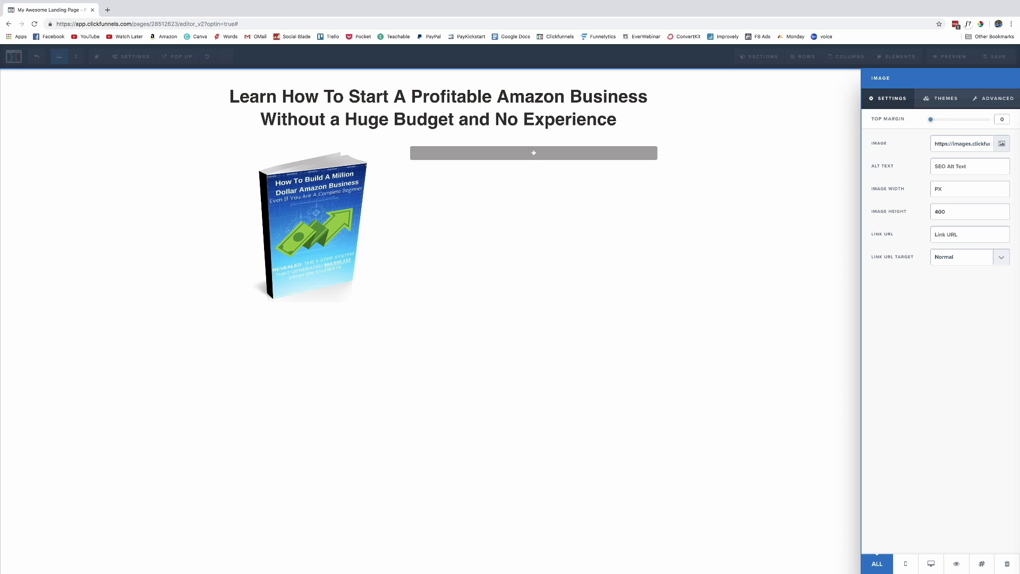
pyautogui.click(523, 281)
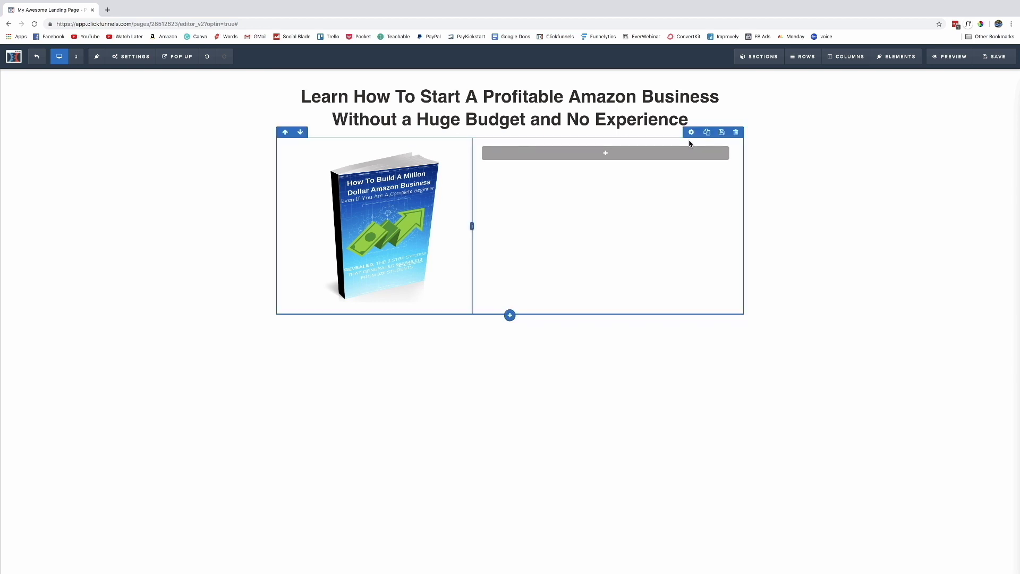
pyautogui.click(691, 132)
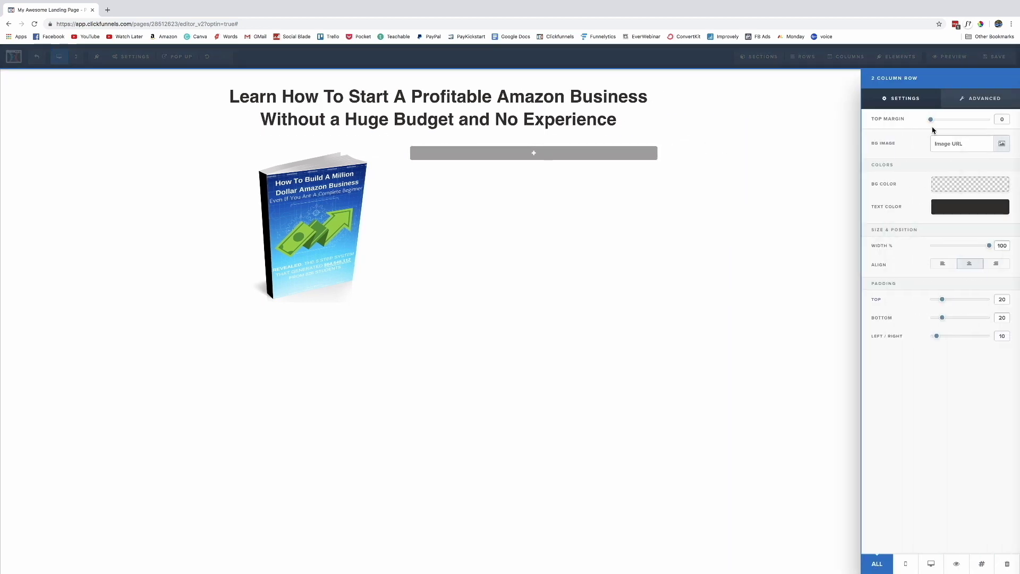
pyautogui.moveTo(934, 124)
pyautogui.mouseDown()
pyautogui.moveTo(997, 130)
pyautogui.moveTo(896, 127)
pyautogui.moveTo(1006, 130)
pyautogui.moveTo(924, 130)
pyautogui.mouseUp()
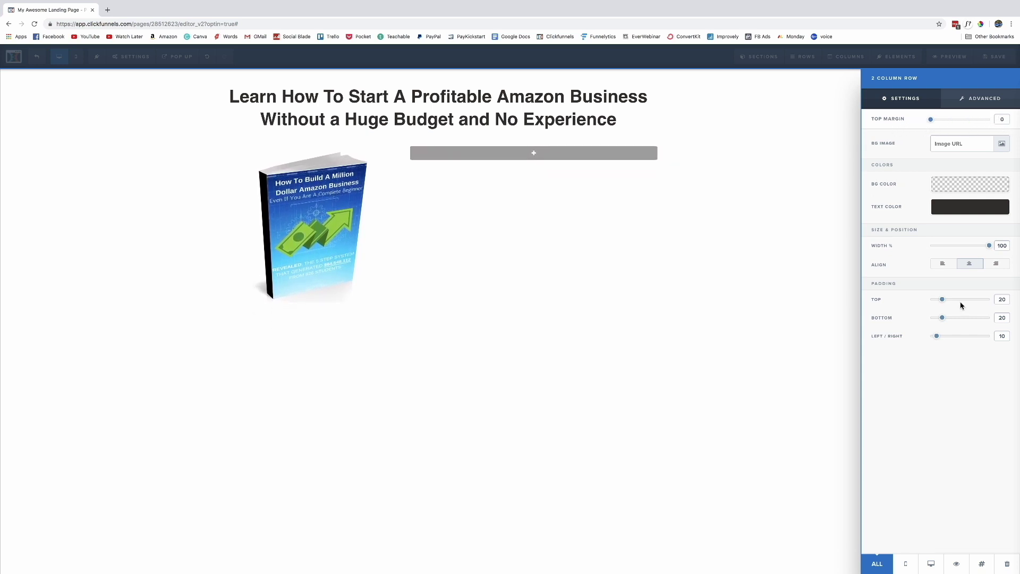
pyautogui.moveTo(942, 303)
pyautogui.mouseDown()
pyautogui.moveTo(969, 301)
pyautogui.moveTo(944, 303)
pyautogui.mouseUp()
pyautogui.click(632, 279)
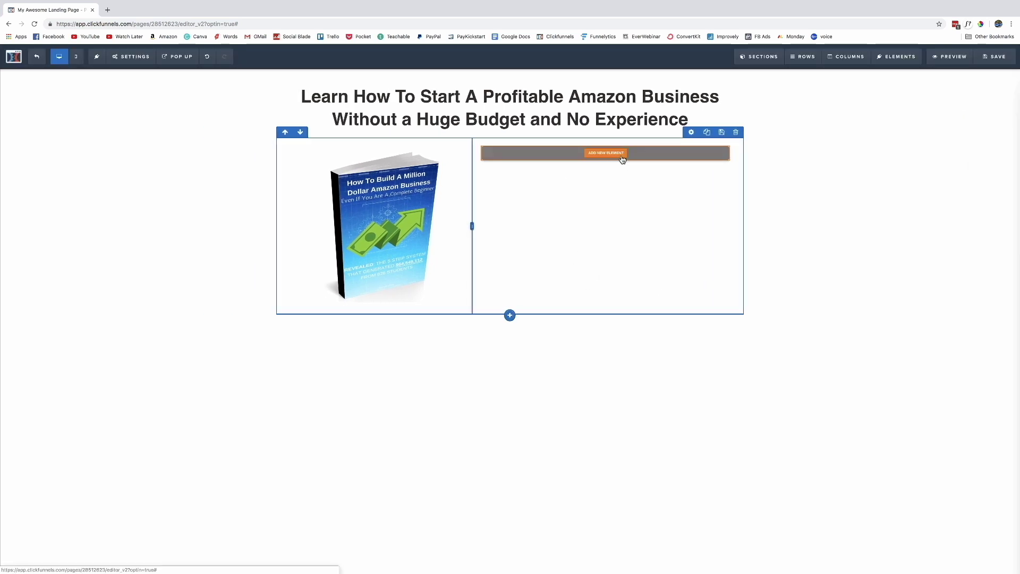
# Add a bullet list element to the empty right column and enlarge its font size to 32 px
pyautogui.click(605, 152)
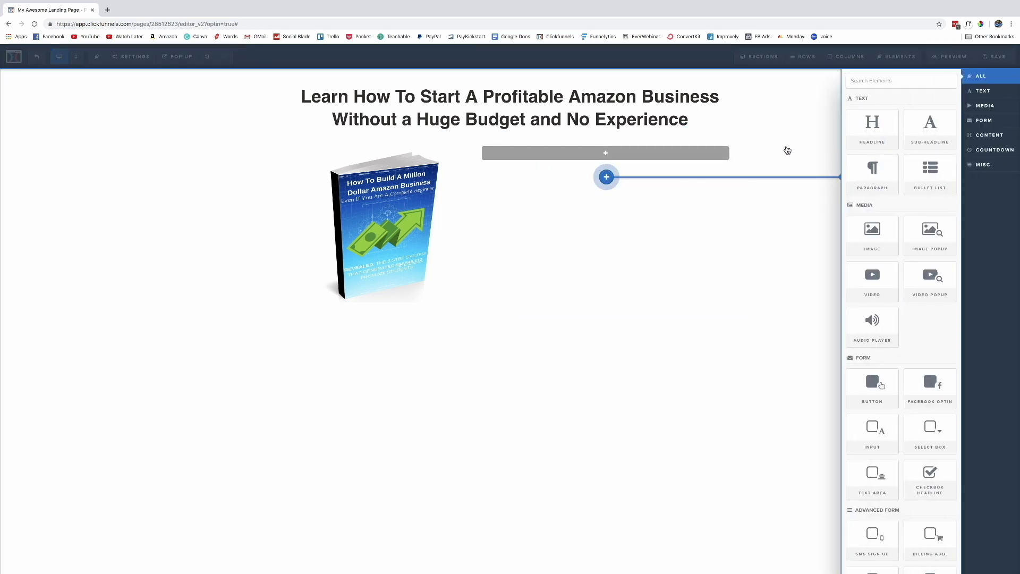
pyautogui.click(938, 162)
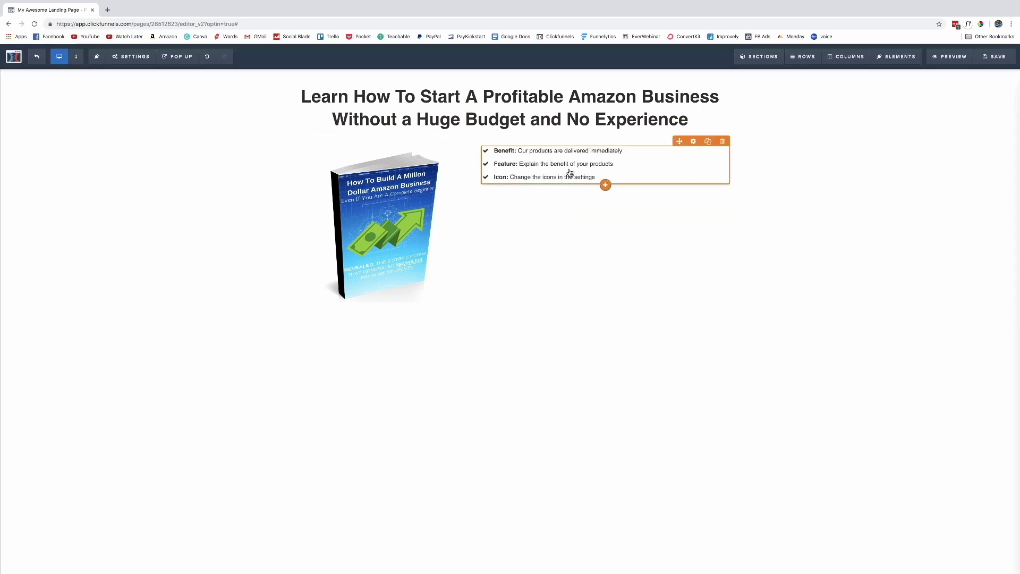
pyautogui.click(648, 165)
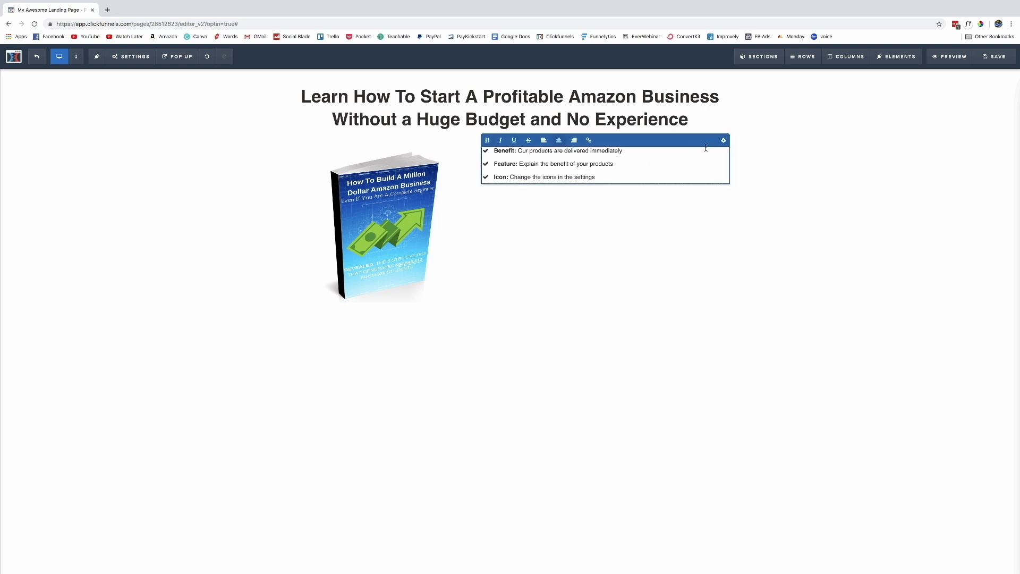
pyautogui.moveTo(598, 178); pyautogui.dragTo(495, 154)
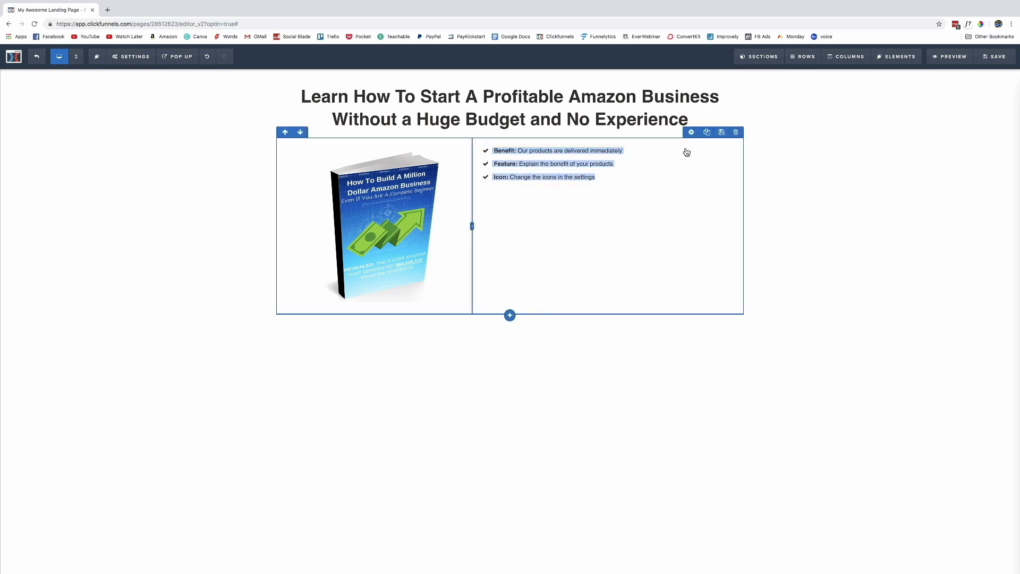
pyautogui.click(722, 142)
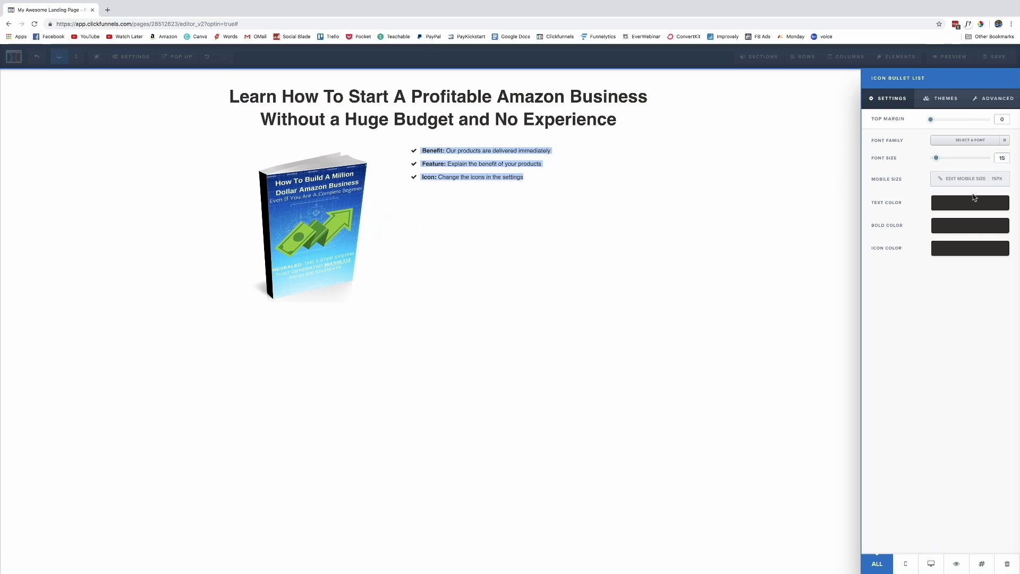
pyautogui.moveTo(938, 162); pyautogui.dragTo(954, 163)
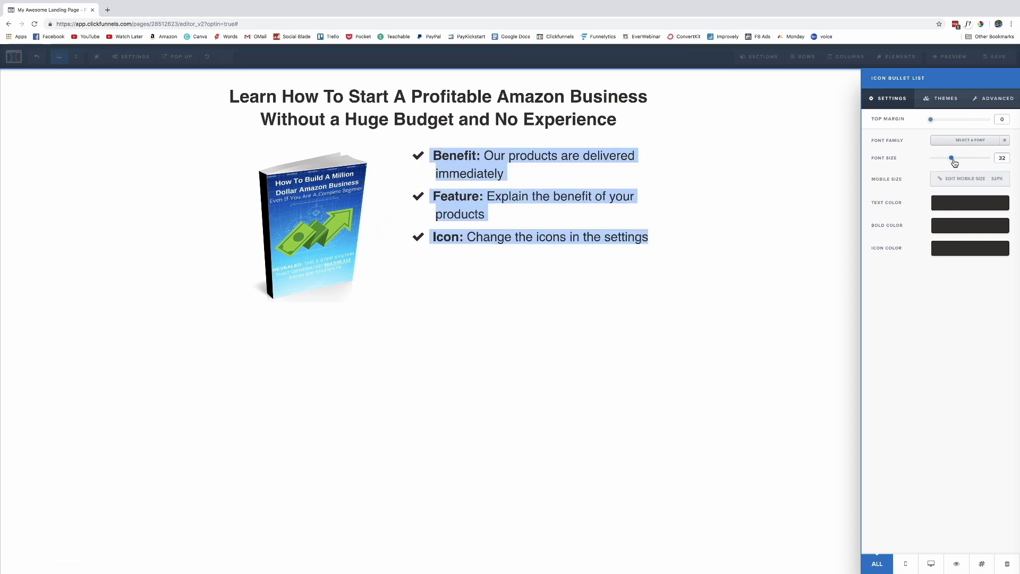
pyautogui.click(558, 192)
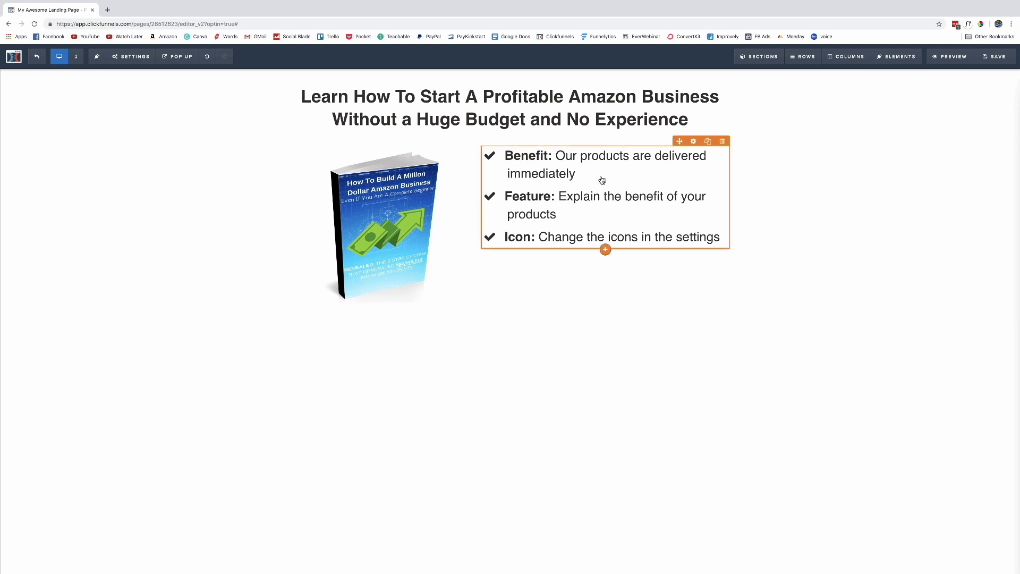
# Increase the bullet list's top margin to 50 to lower it beside the book image
pyautogui.click(693, 141)
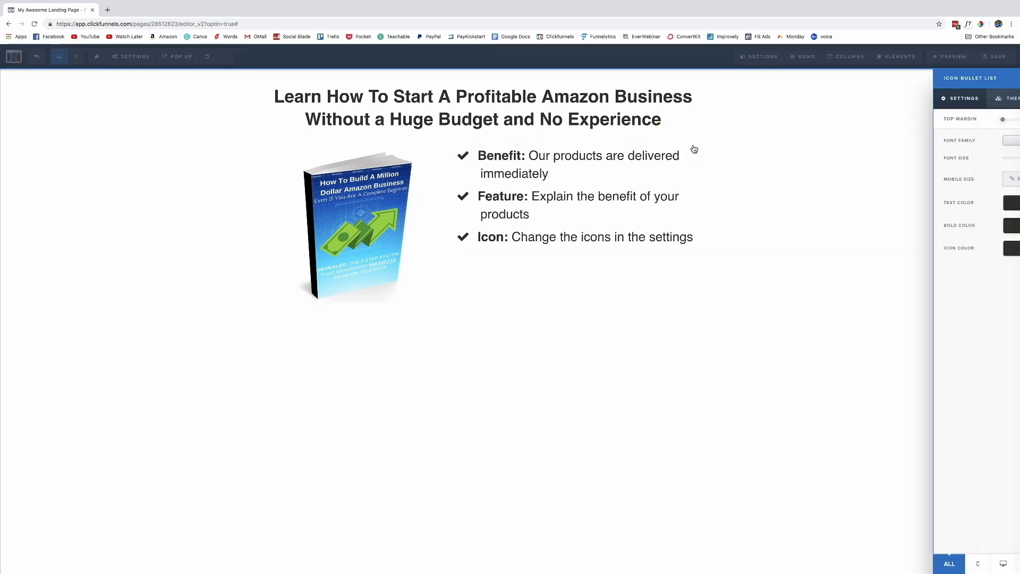
pyautogui.moveTo(930, 124); pyautogui.dragTo(963, 125)
pyautogui.click(557, 211)
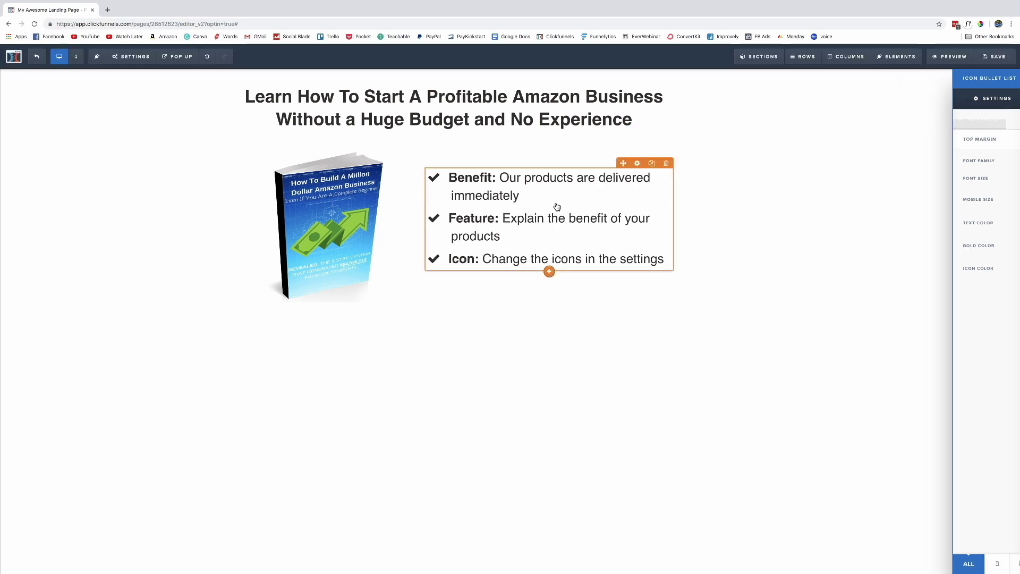
pyautogui.click(533, 183)
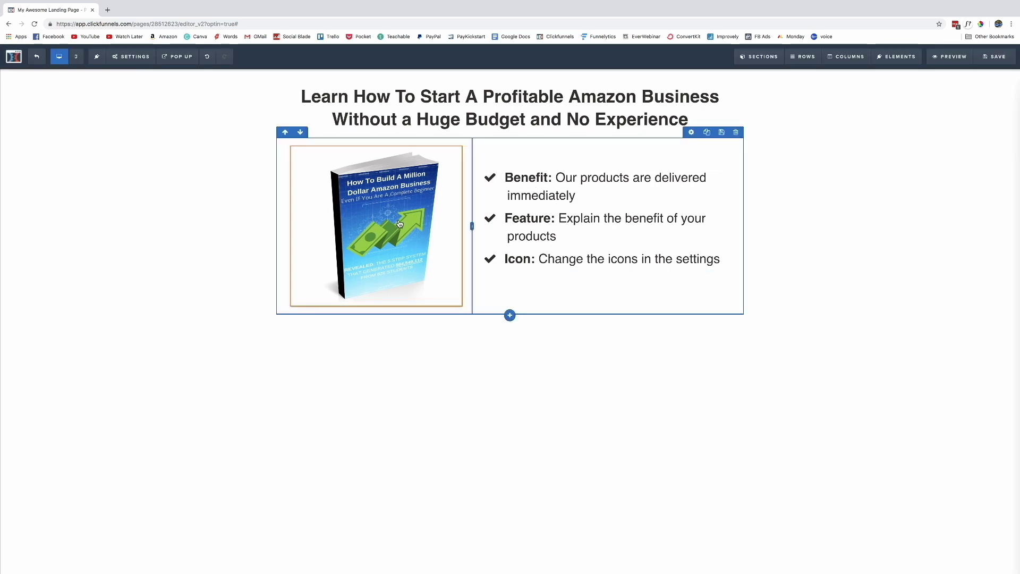
# Reduce the book image's height to 350 px after trying 375 px
pyautogui.click(415, 244)
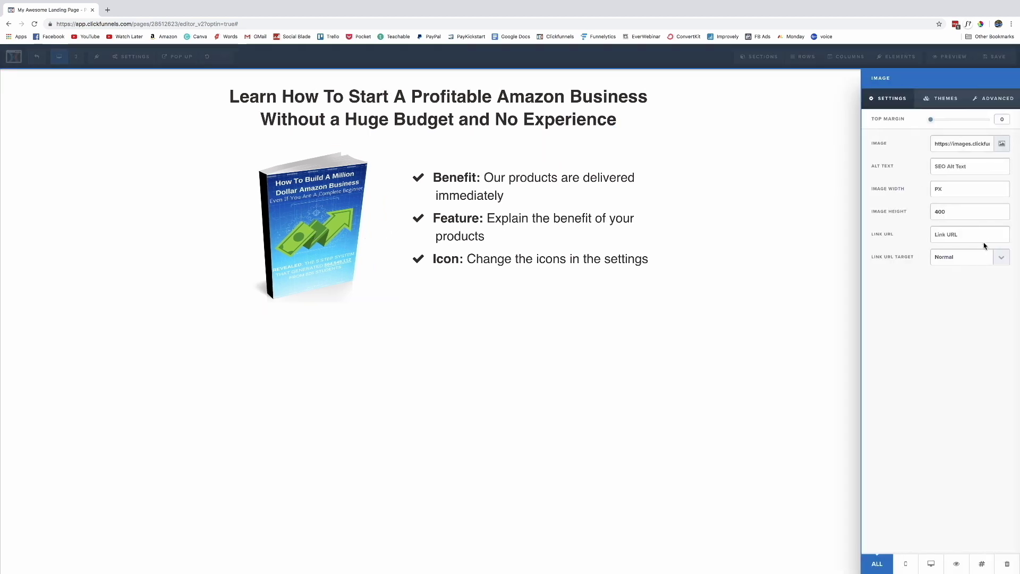
pyautogui.write('375')
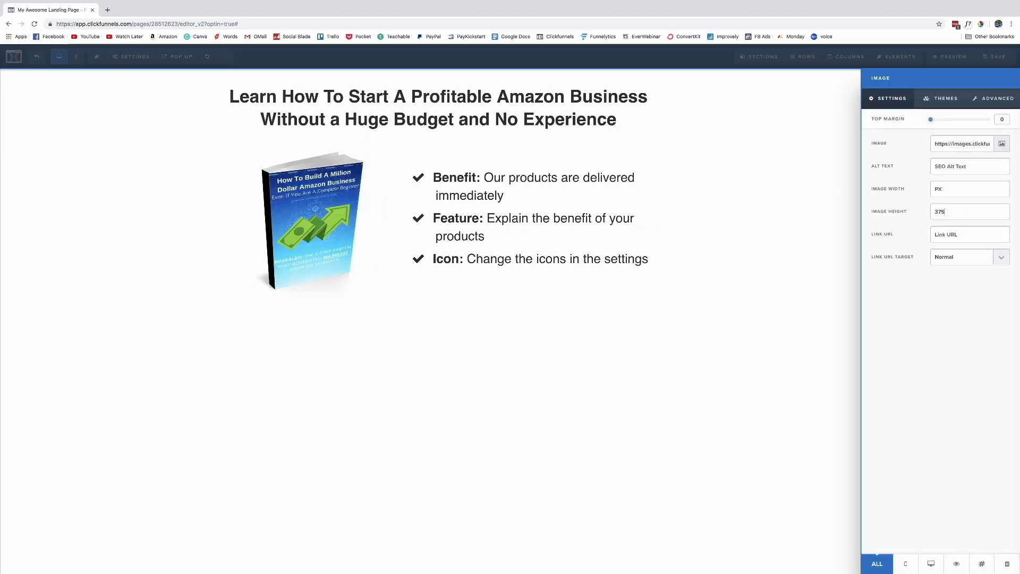
pyautogui.press('BackSpace')
pyautogui.write('00')
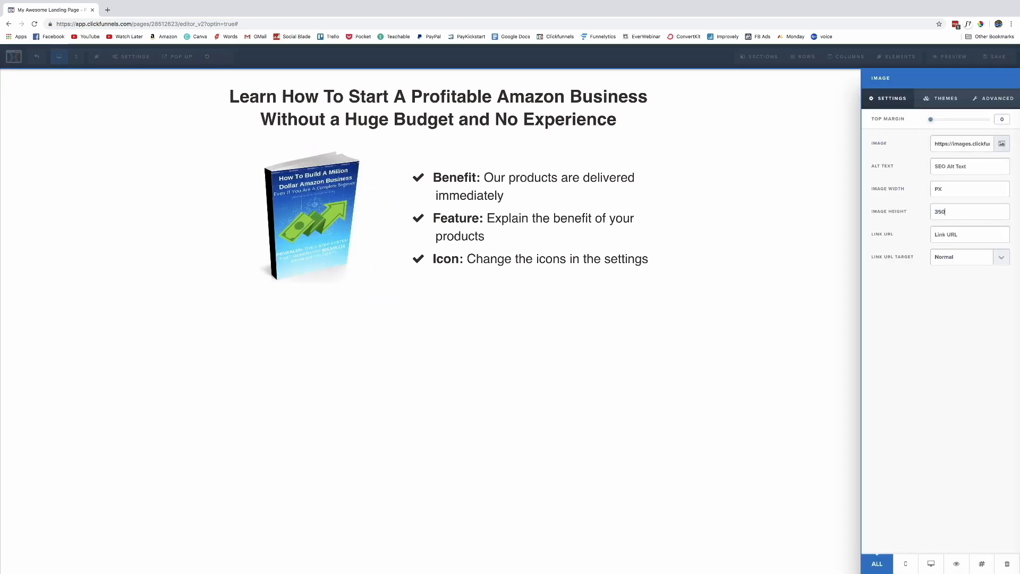
pyautogui.click(598, 352)
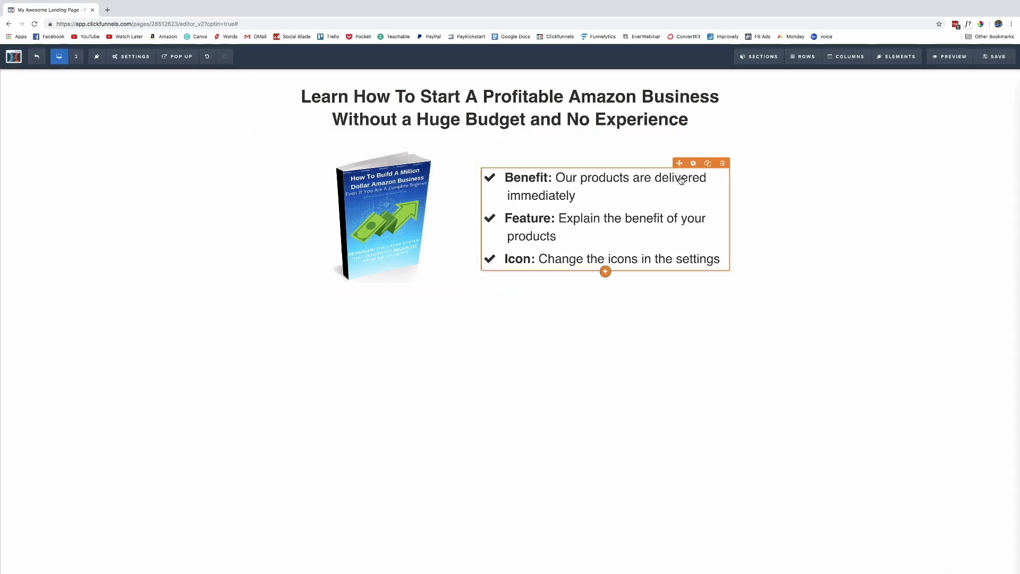
# Move the bullet list up slightly with a smaller top margin and color its check icons red
pyautogui.click(692, 165)
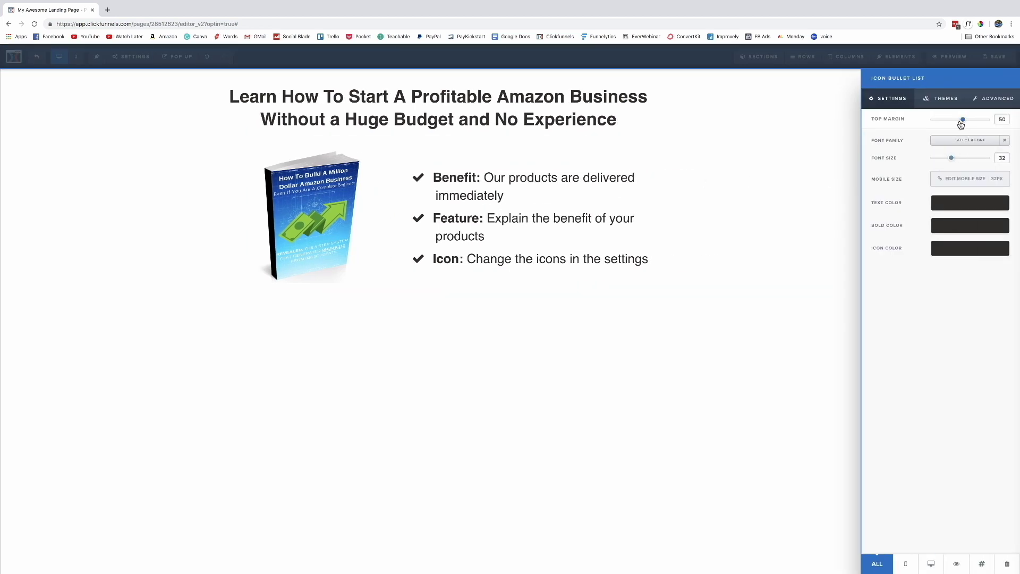
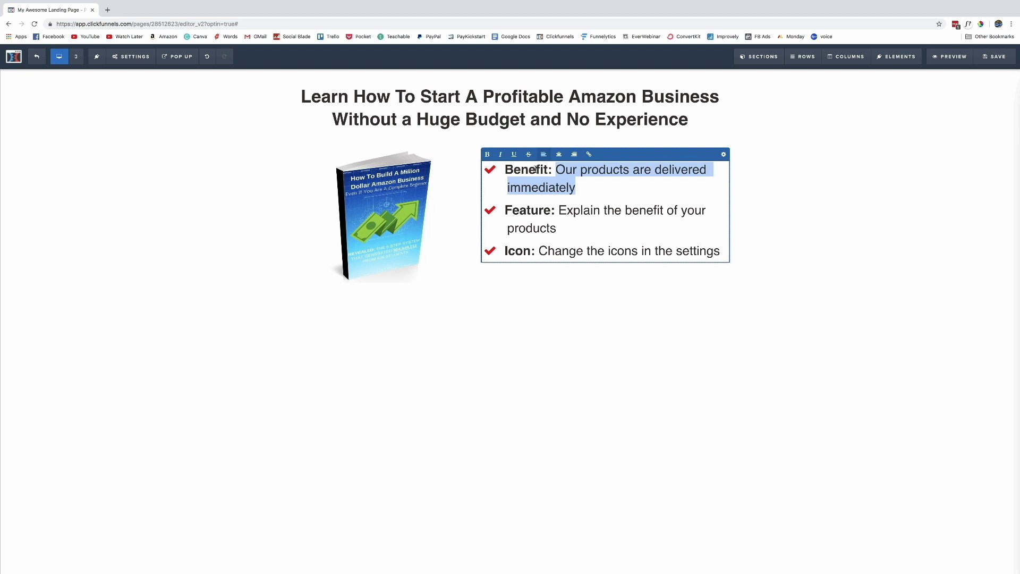
# Replace the first bullet's "Benefit" label with "5 Step Secret System" and make it bold
pyautogui.doubleClick(535, 169)
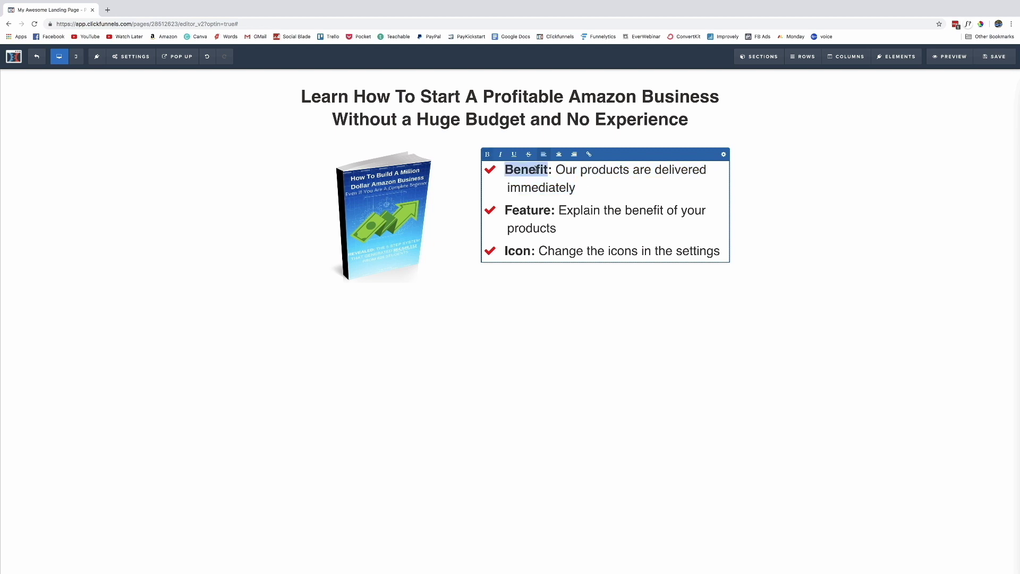
pyautogui.write('%')
pyautogui.press('BackSpace')
pyautogui.write('5 Step ')
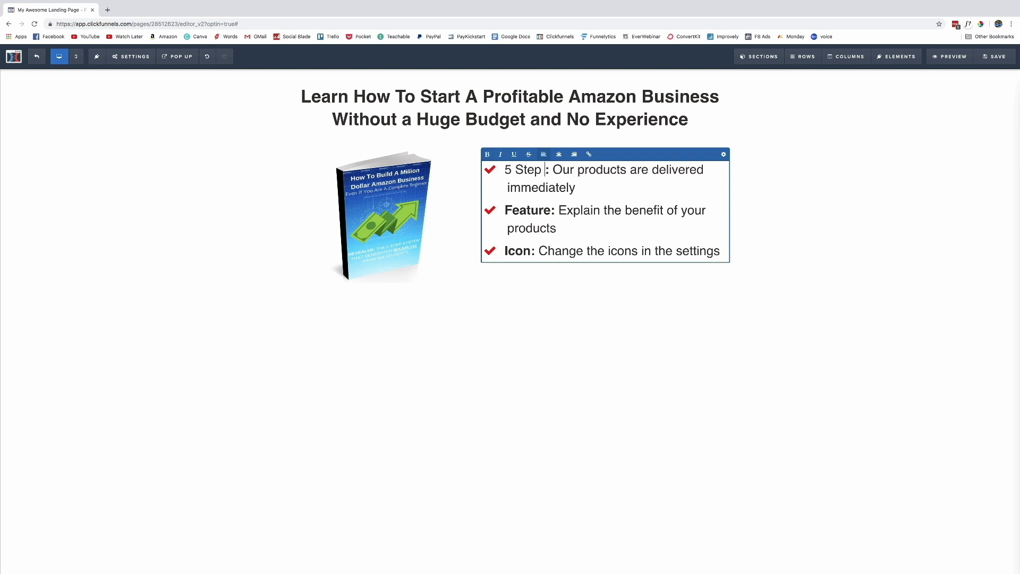
pyautogui.write('Secret')
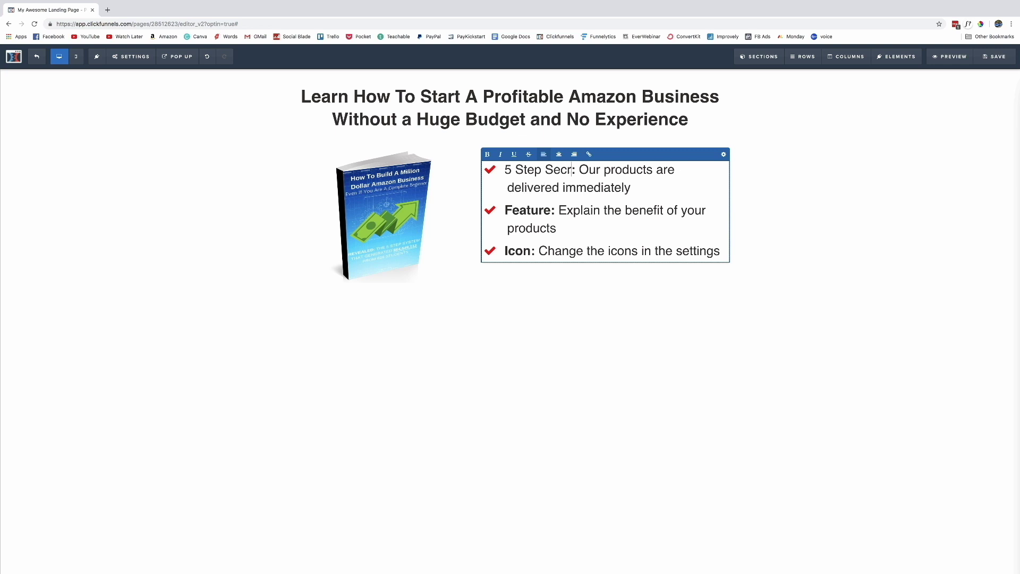
pyautogui.write(' System')
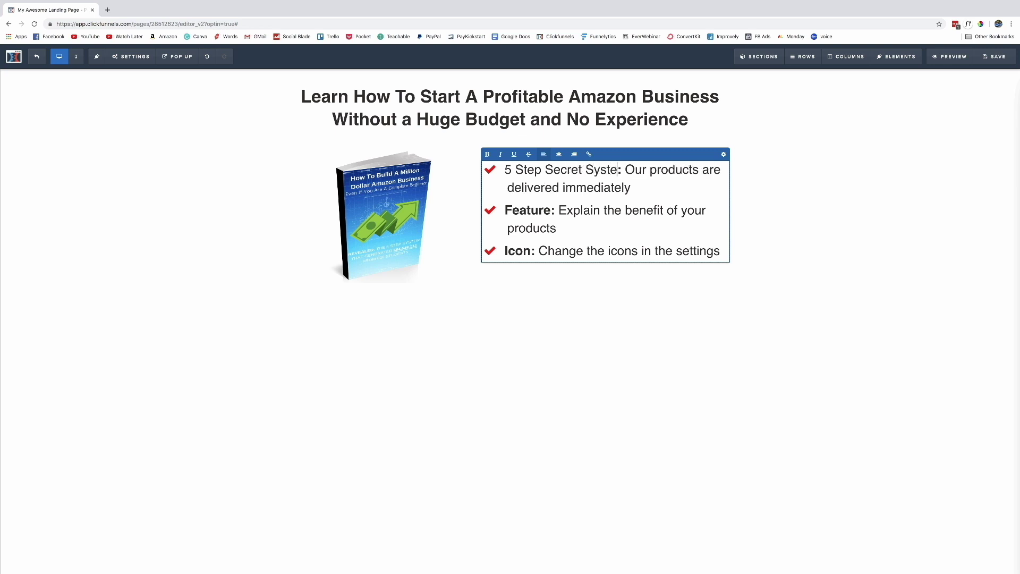
pyautogui.moveTo(629, 168); pyautogui.dragTo(487, 168)
pyautogui.hotkey('ctrl', 'b')
# Replace the first bullet's description with "Learn our 5 step secret system that generated$1,000"
pyautogui.moveTo(667, 189); pyautogui.dragTo(642, 172)
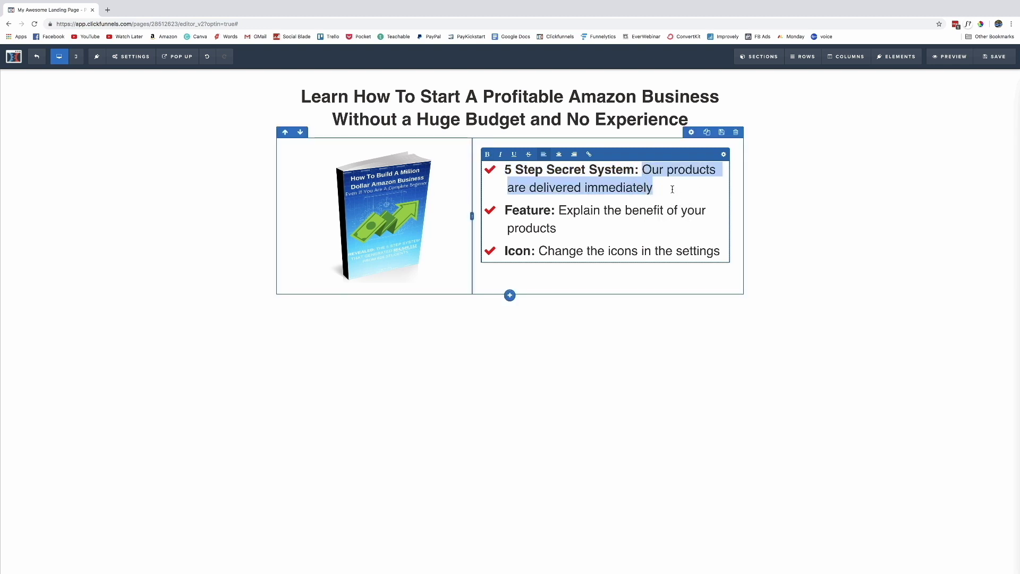
pyautogui.write('Learn our ')
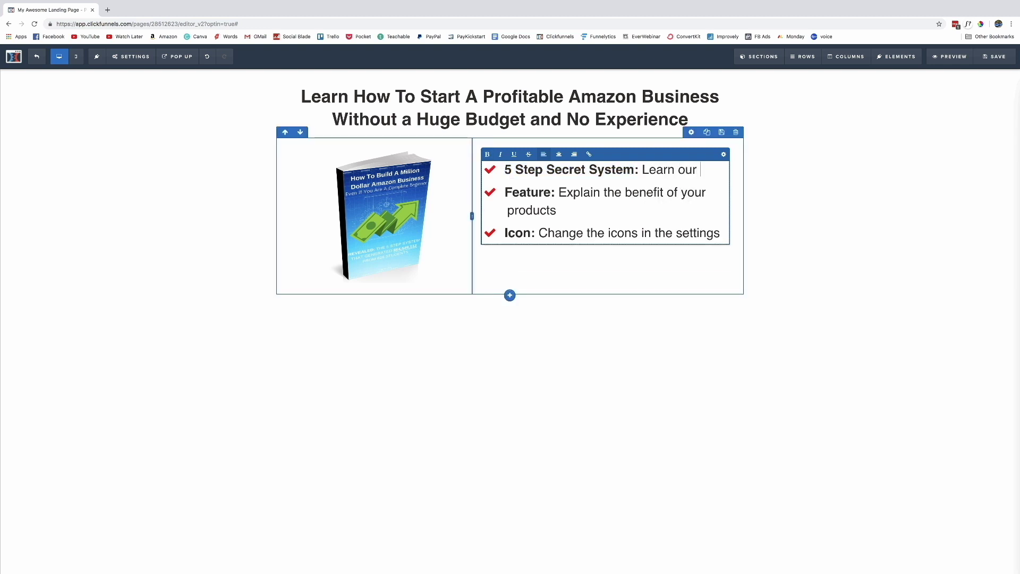
pyautogui.write('5 step s3')
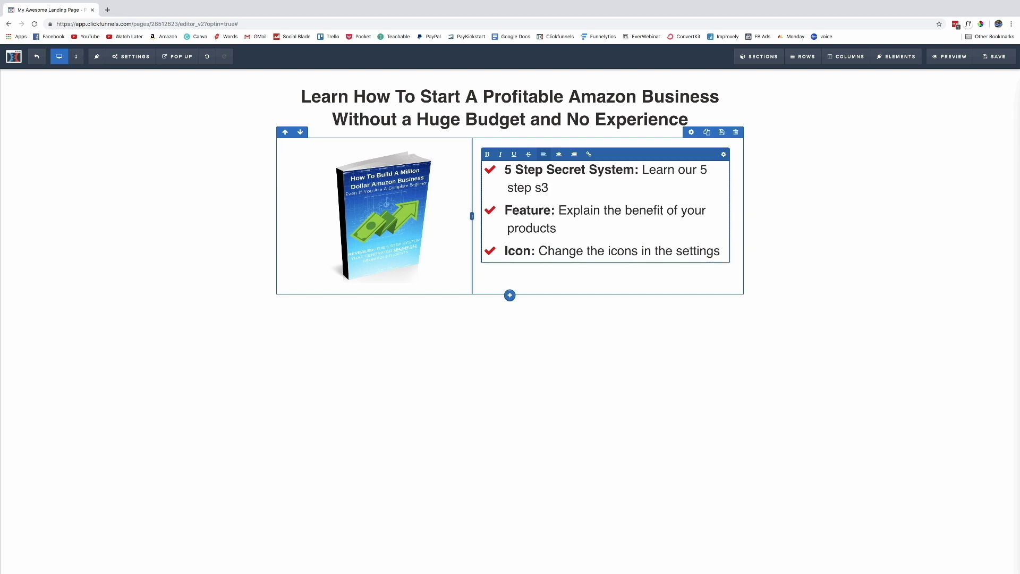
pyautogui.write('cret system that generate')
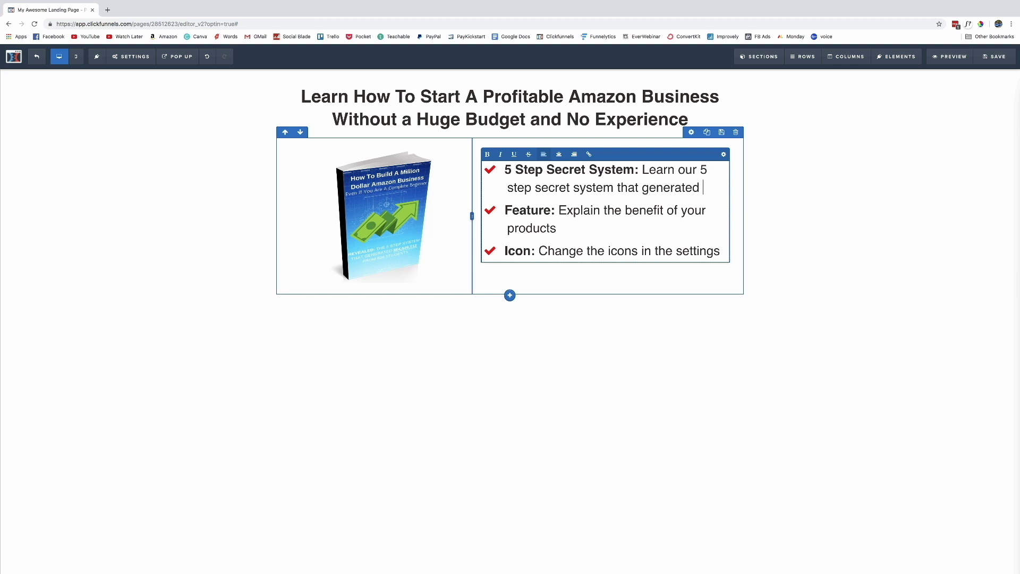
pyautogui.write('d$1,000')
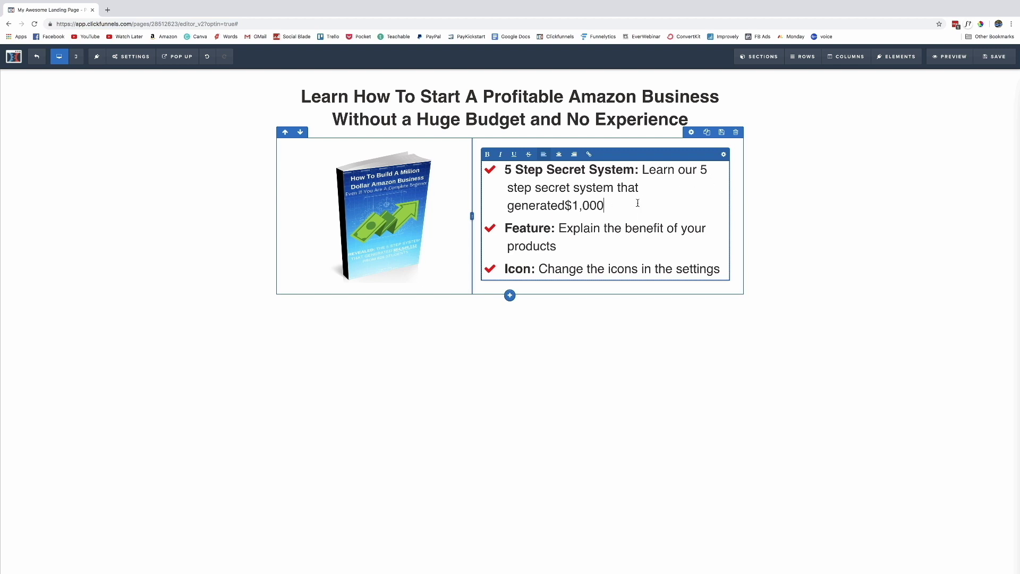
pyautogui.click(829, 213)
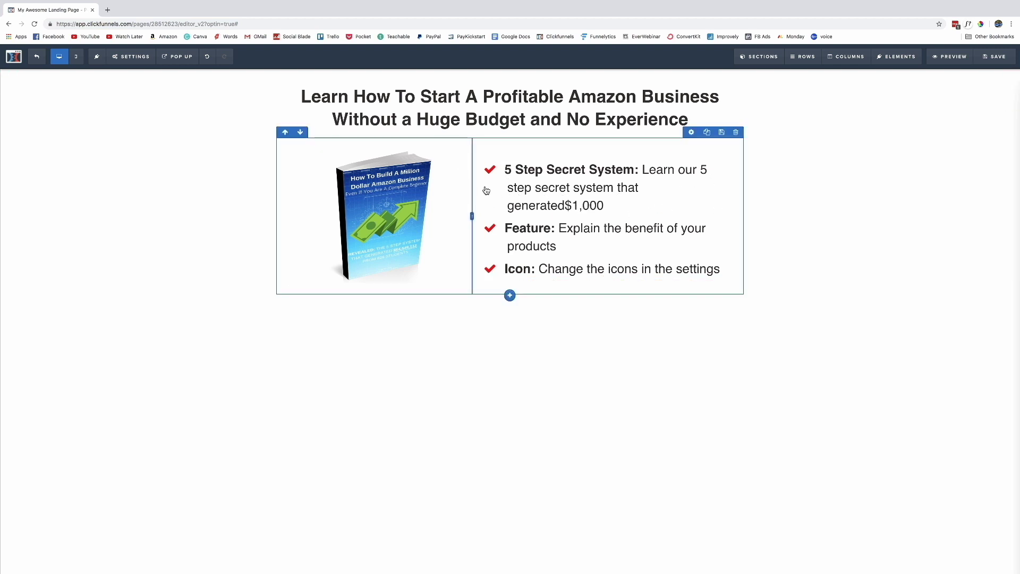
# Try a narrower left column beside the bullet list and return the column divider to its previous position
pyautogui.moveTo(471, 216); pyautogui.dragTo(460, 219)
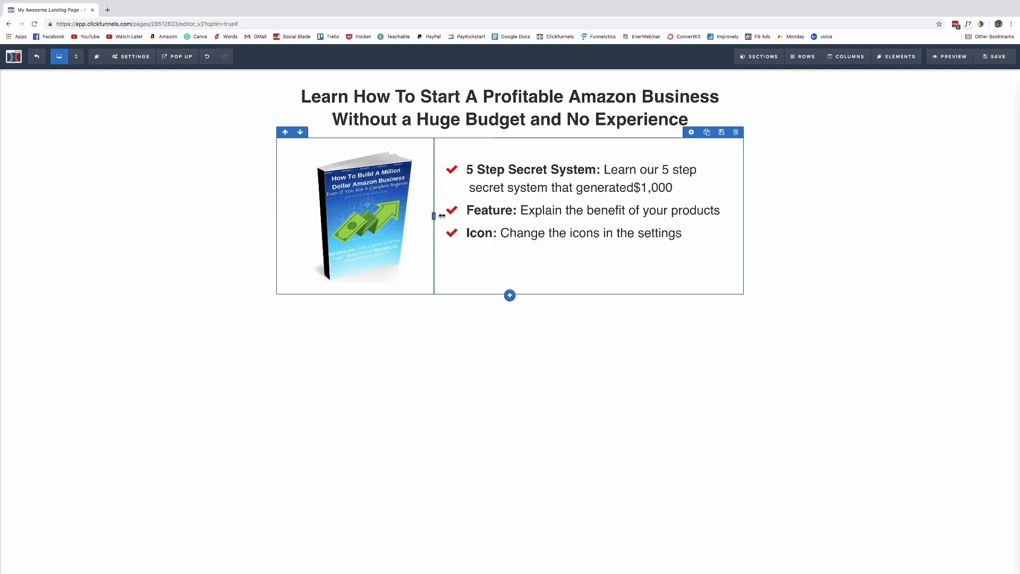
pyautogui.moveTo(433, 216); pyautogui.dragTo(471, 216)
pyautogui.click(656, 212)
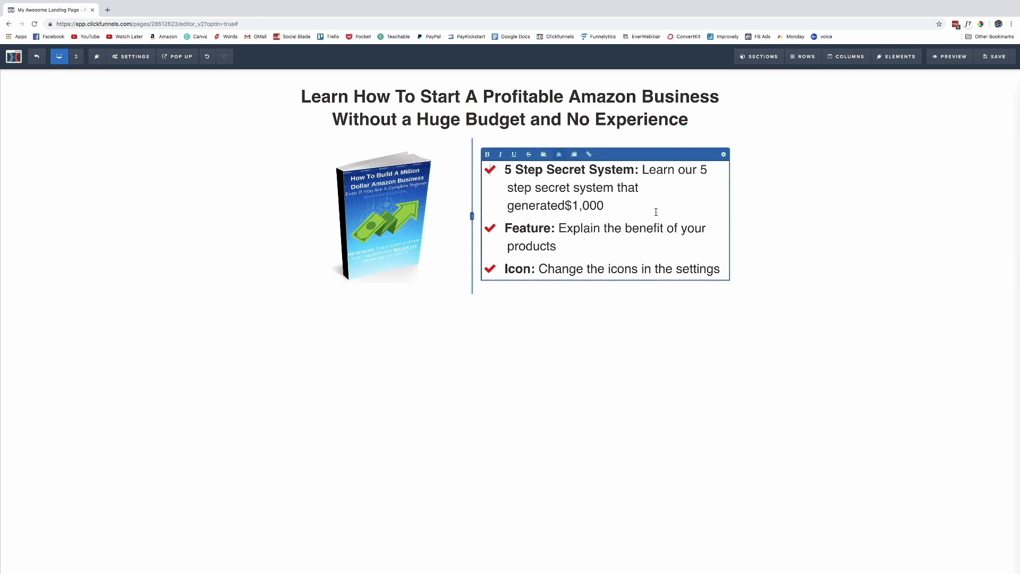
# Set the icon bullet list's font size to 30
pyautogui.moveTo(627, 207); pyautogui.dragTo(641, 169)
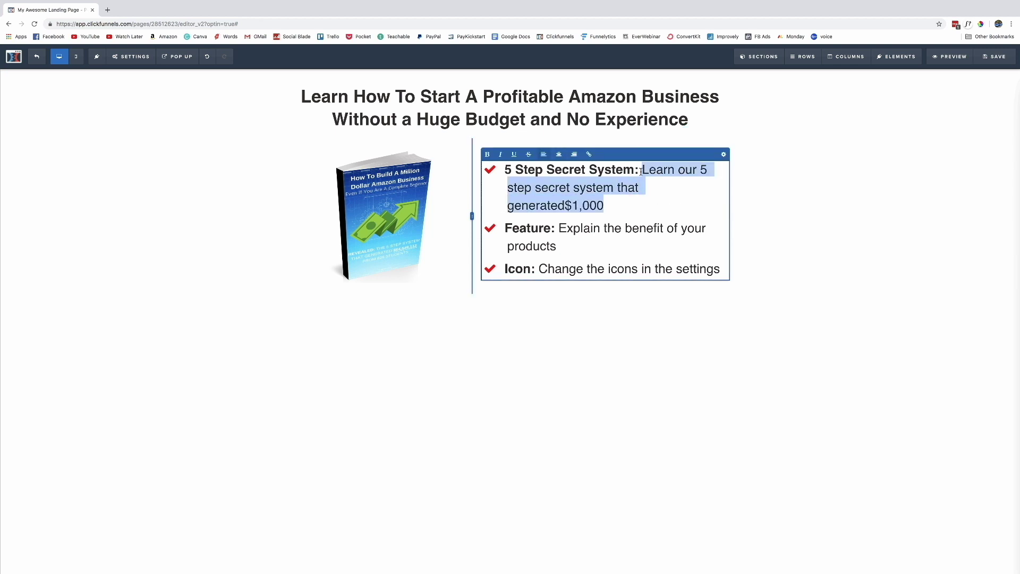
pyautogui.click(719, 159)
pyautogui.moveTo(946, 161); pyautogui.dragTo(950, 160)
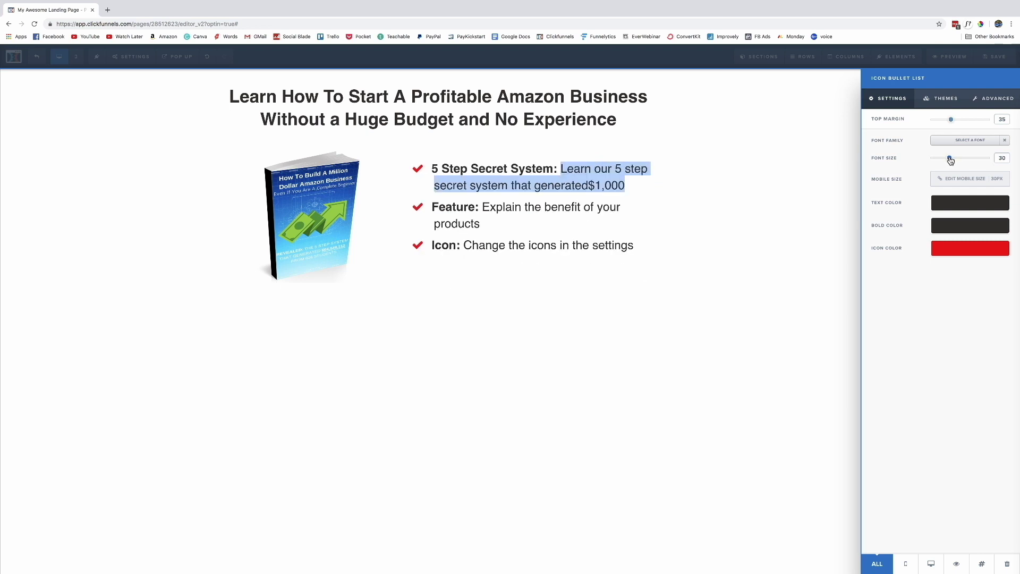
pyautogui.click(618, 201)
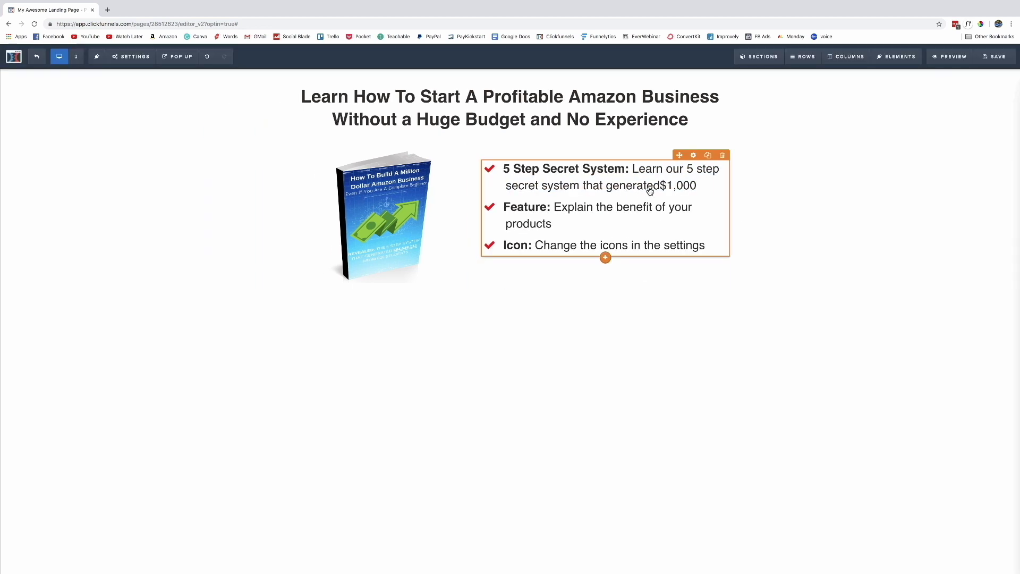
# Add the missing space before "$1,000" in the first bullet's description
pyautogui.click(667, 188)
pyautogui.click(661, 186)
pyautogui.press('End')
# Copy the whole first bullet's text and paste it over the "Feature" and "Icon" bullets' text
pyautogui.moveTo(694, 183); pyautogui.dragTo(503, 169)
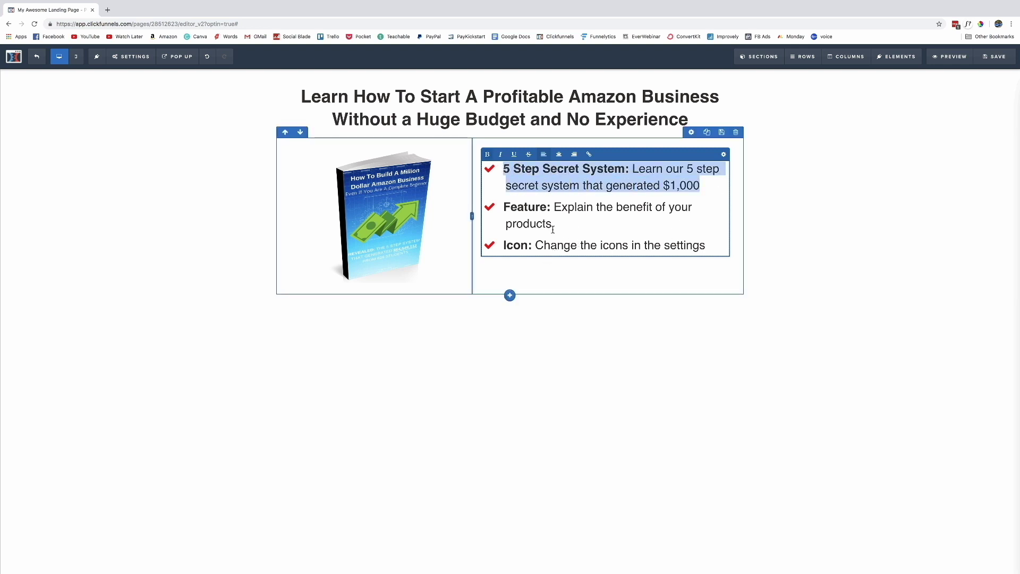
pyautogui.hotkey('ctrl', 'c')
pyautogui.moveTo(552, 225); pyautogui.dragTo(503, 208)
pyautogui.hotkey('ctrl', 'v')
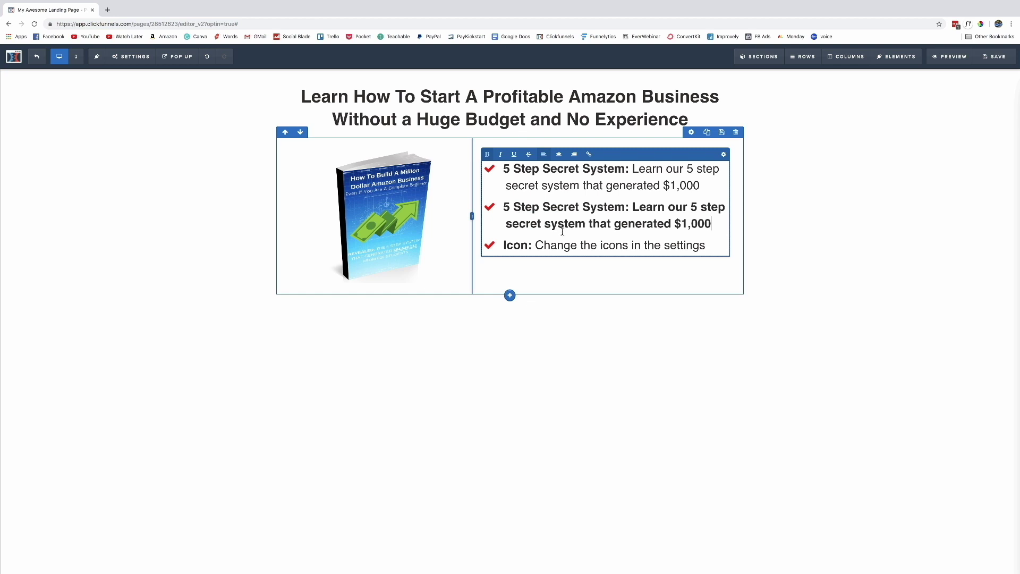
pyautogui.moveTo(705, 246); pyautogui.dragTo(503, 246)
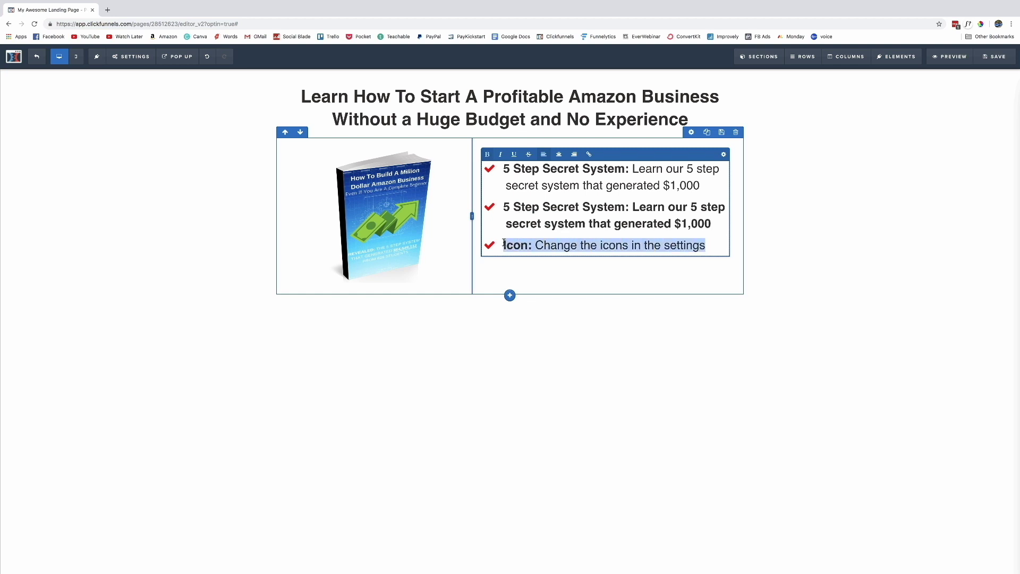
pyautogui.hotkey('ctrl', 'v')
# Remove the bold formatting from the descriptions of the third and second bullets and save the page
pyautogui.moveTo(632, 246); pyautogui.dragTo(724, 260)
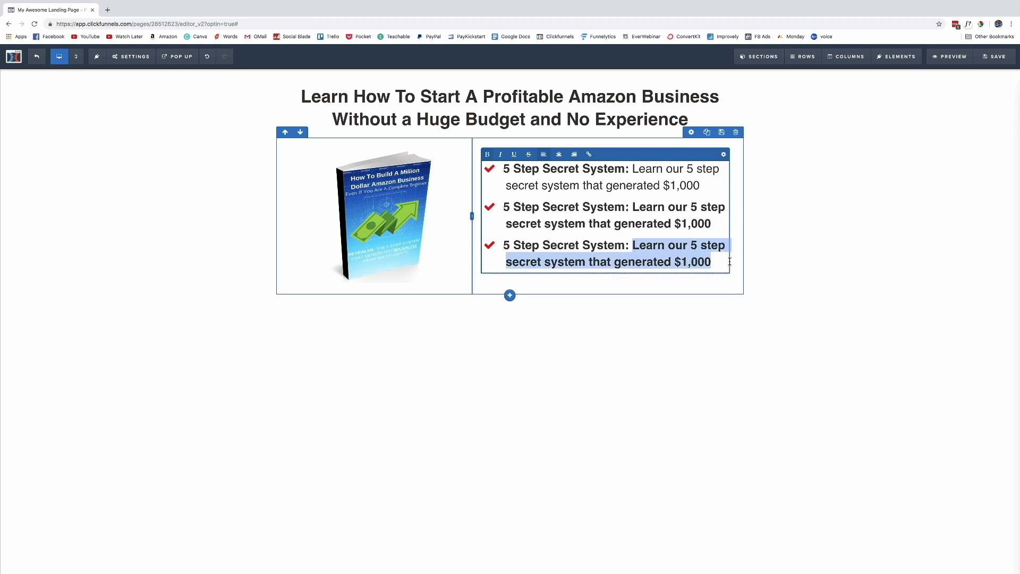
pyautogui.click(487, 154)
pyautogui.moveTo(711, 223); pyautogui.dragTo(633, 207)
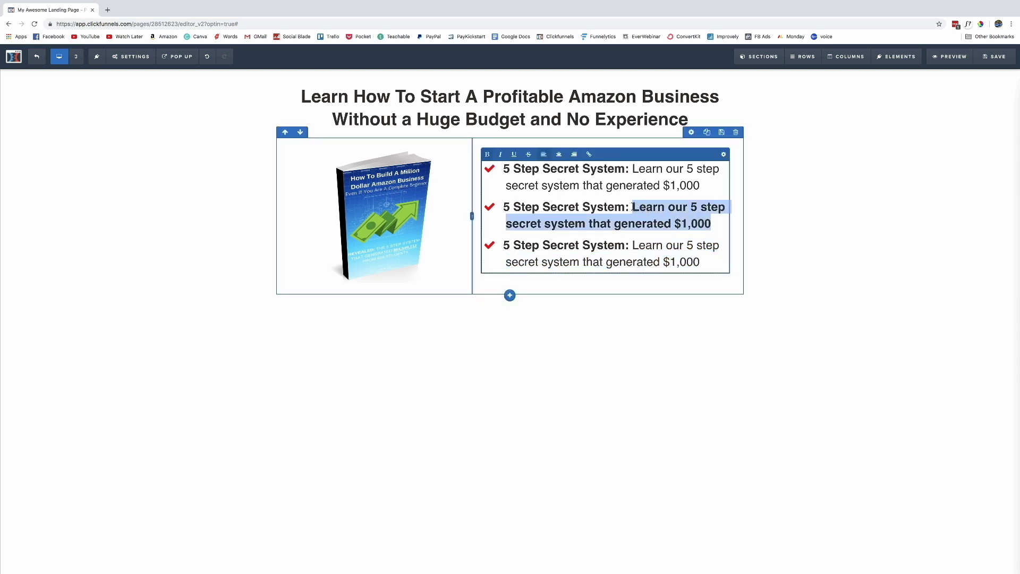
pyautogui.click(487, 154)
pyautogui.click(956, 282)
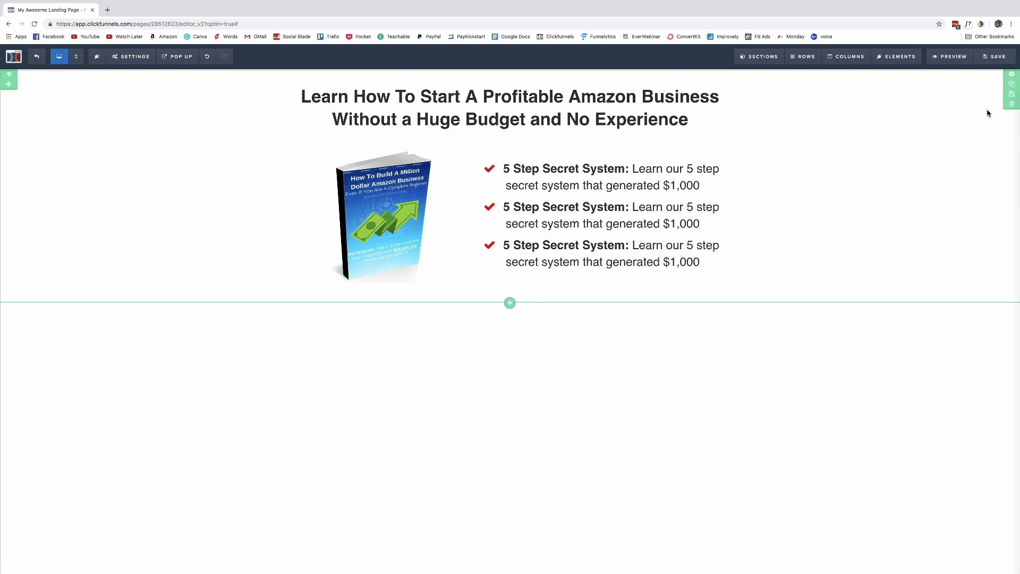
pyautogui.click(985, 56)
# Open the list for managing the page's columns
pyautogui.click(470, 331)
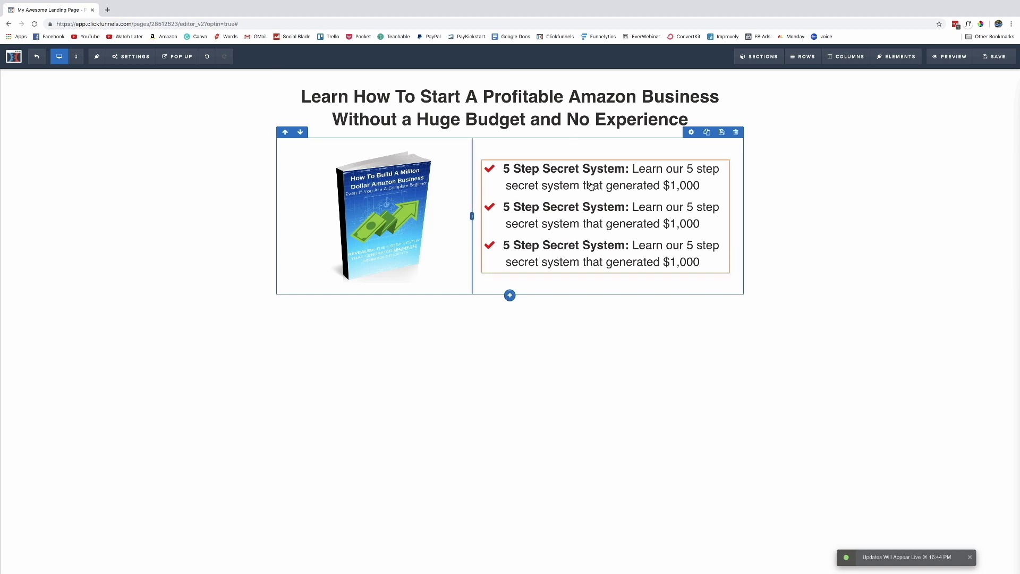
pyautogui.click(850, 57)
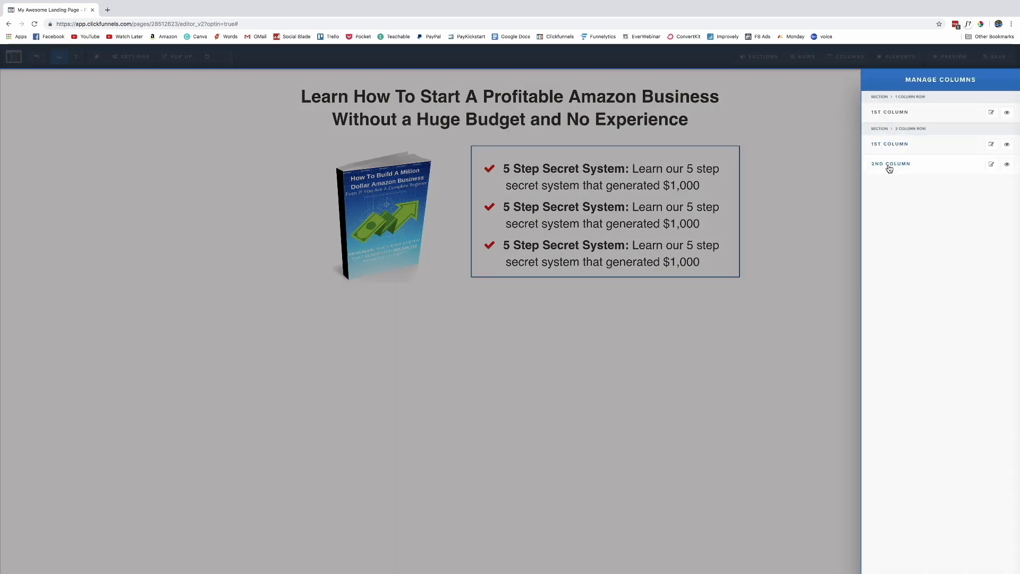
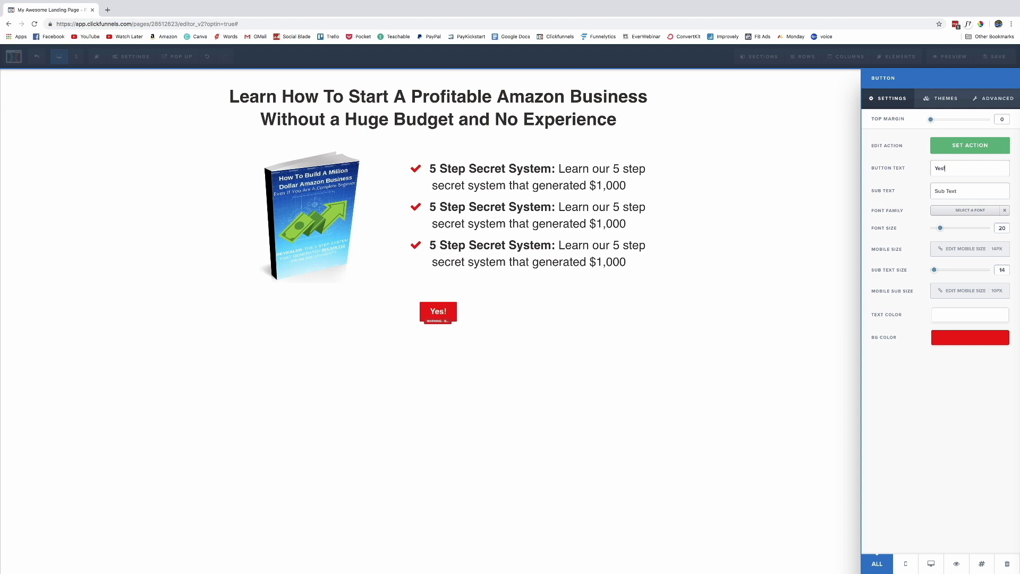
# Complete the button text as "Yes! Give Me My Free Book!" and set its action to open the pop up
pyautogui.write('Give Me My')
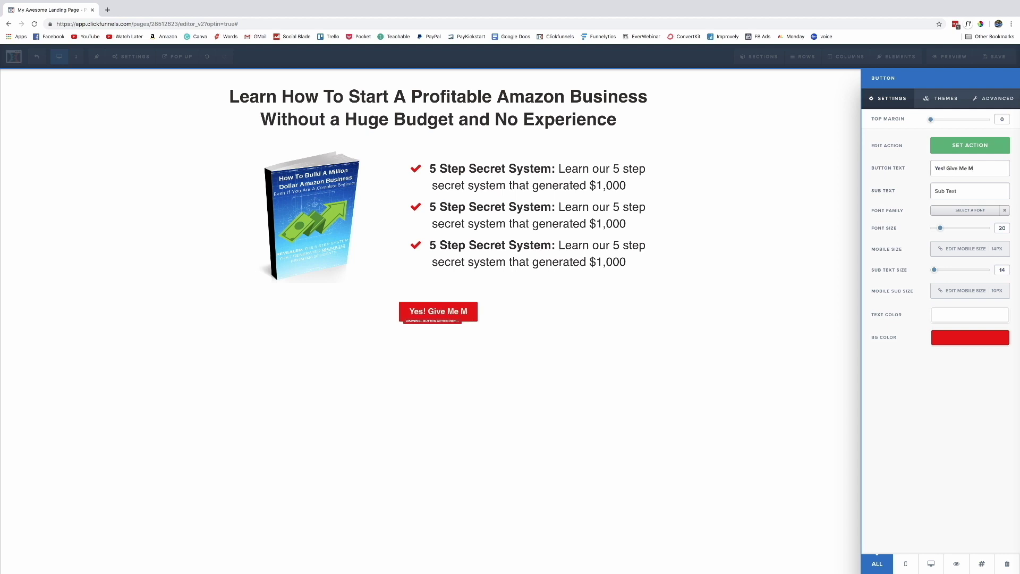
pyautogui.write(' Free B')
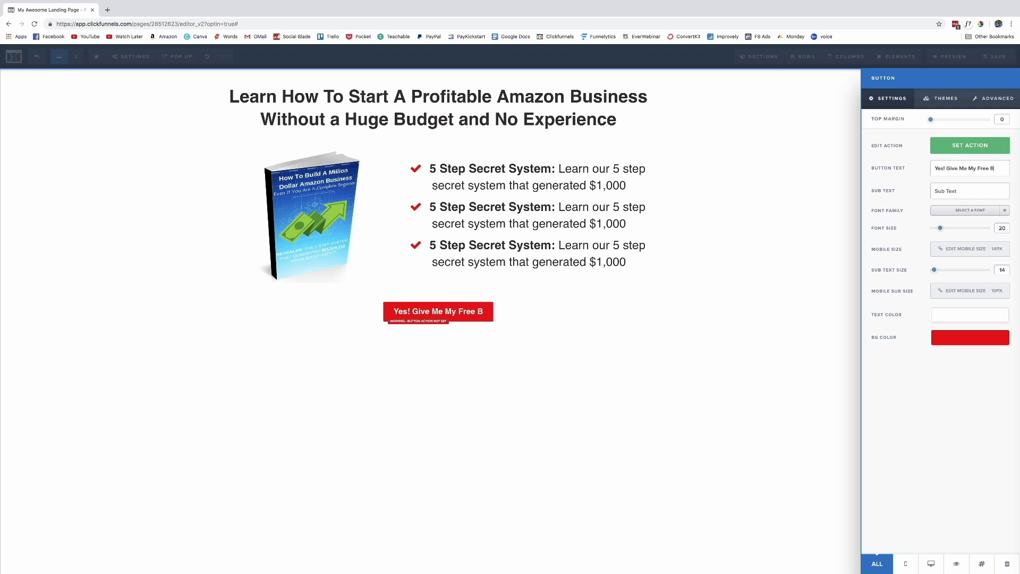
pyautogui.write('ook!')
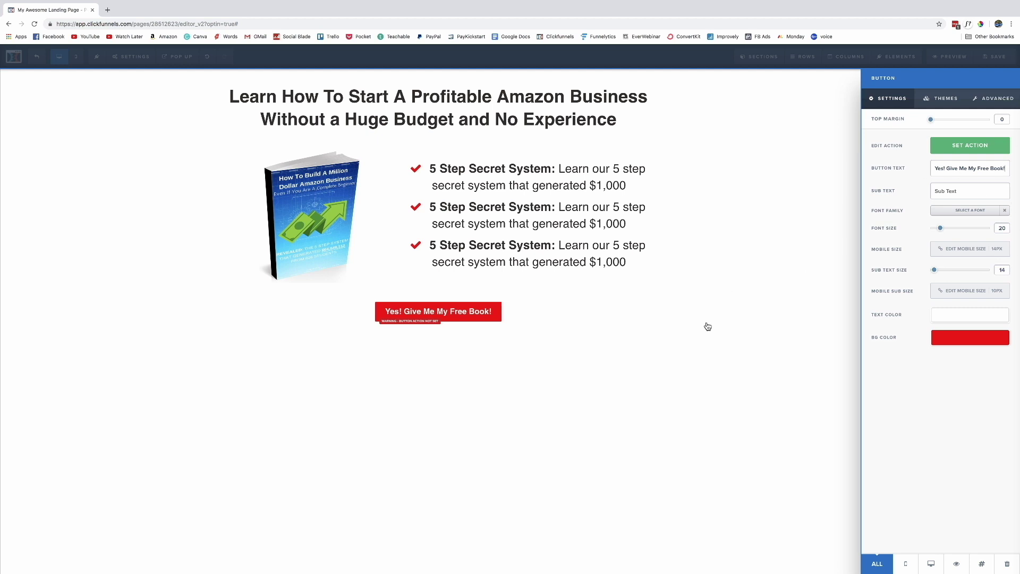
pyautogui.click(976, 153)
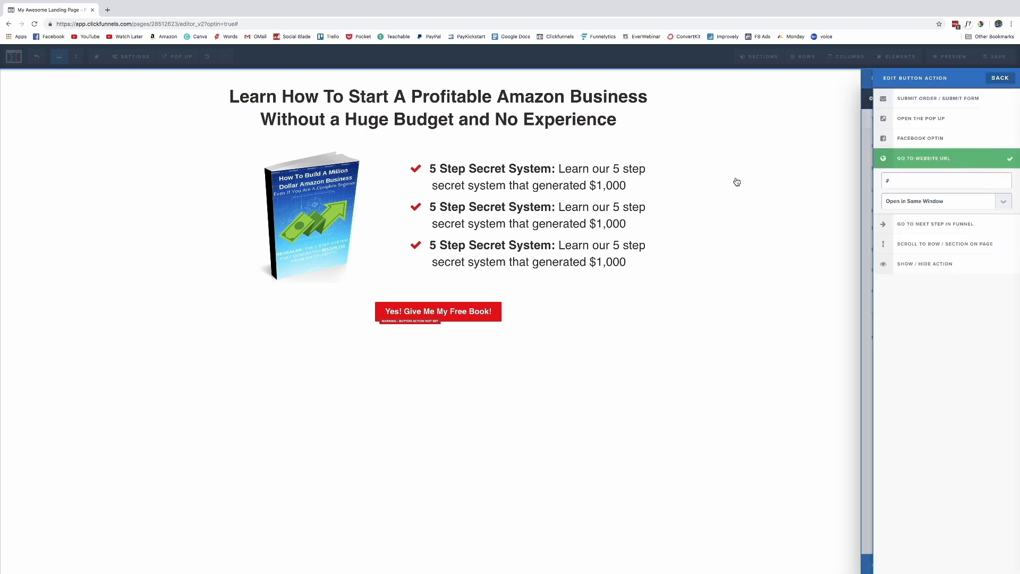
pyautogui.click(924, 121)
pyautogui.click(613, 332)
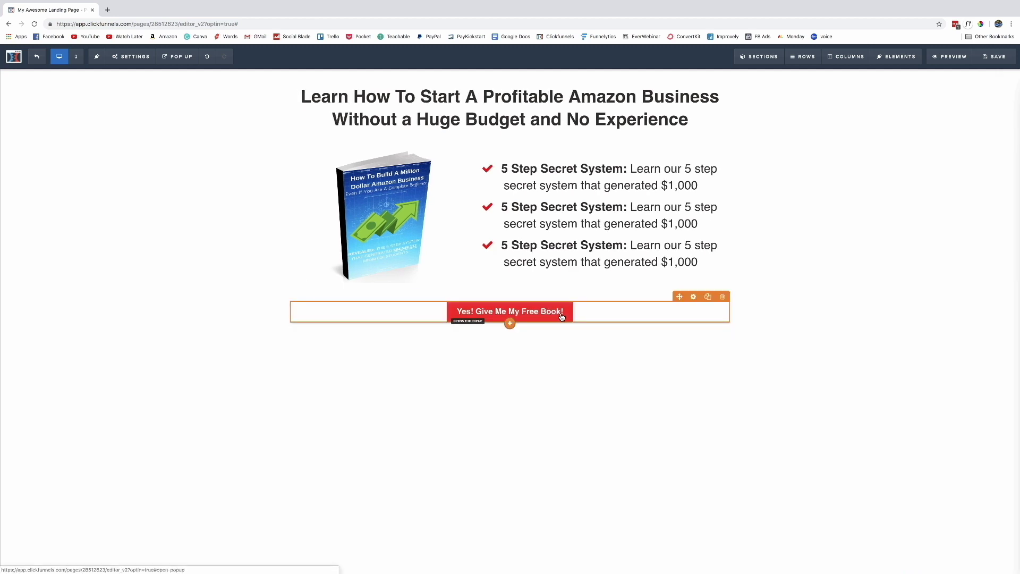
# Enlarge the red button with font size 30, vertical space 15px and horizontal space 40px
pyautogui.click(547, 320)
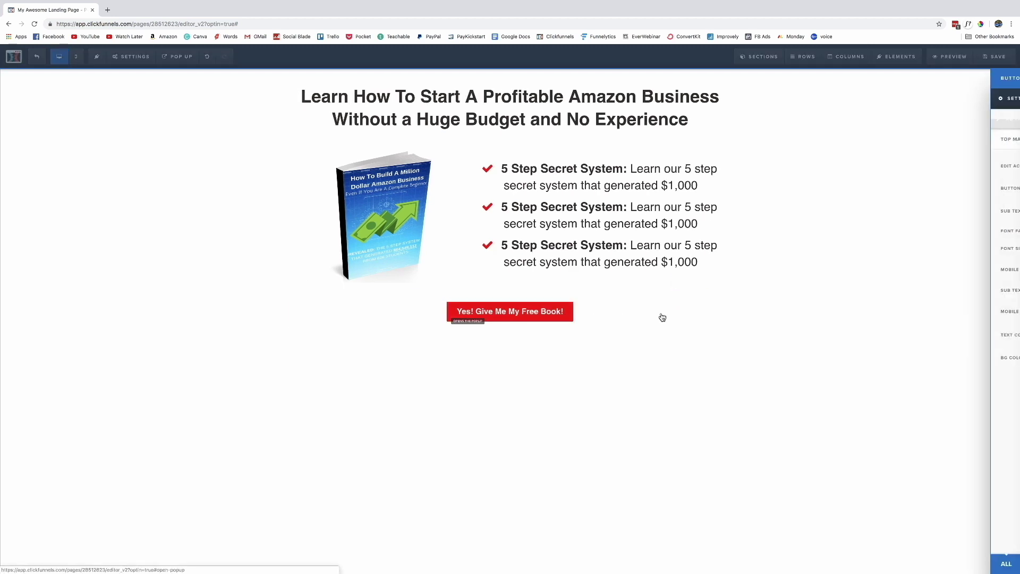
pyautogui.moveTo(940, 229); pyautogui.dragTo(950, 229)
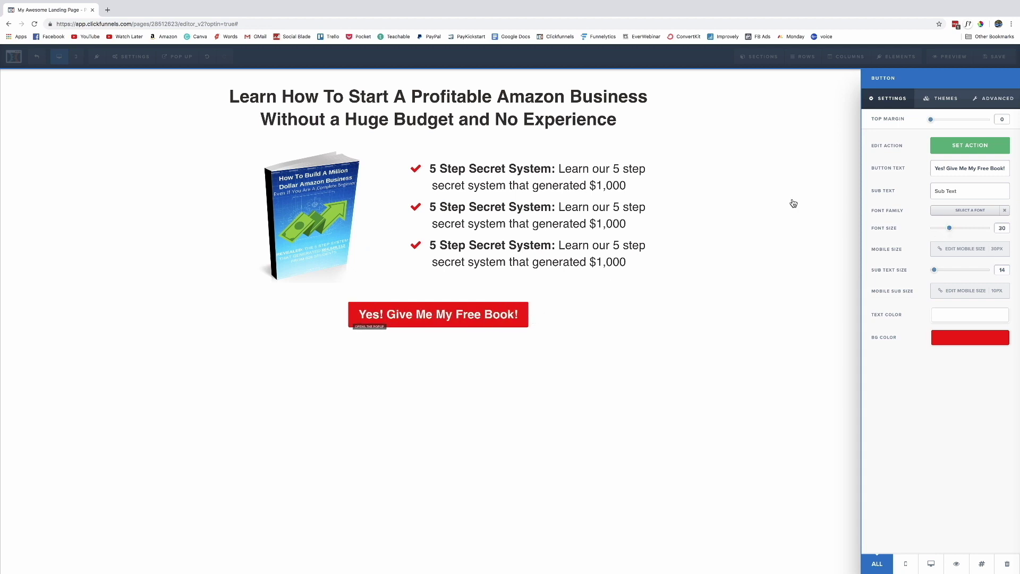
pyautogui.click(998, 100)
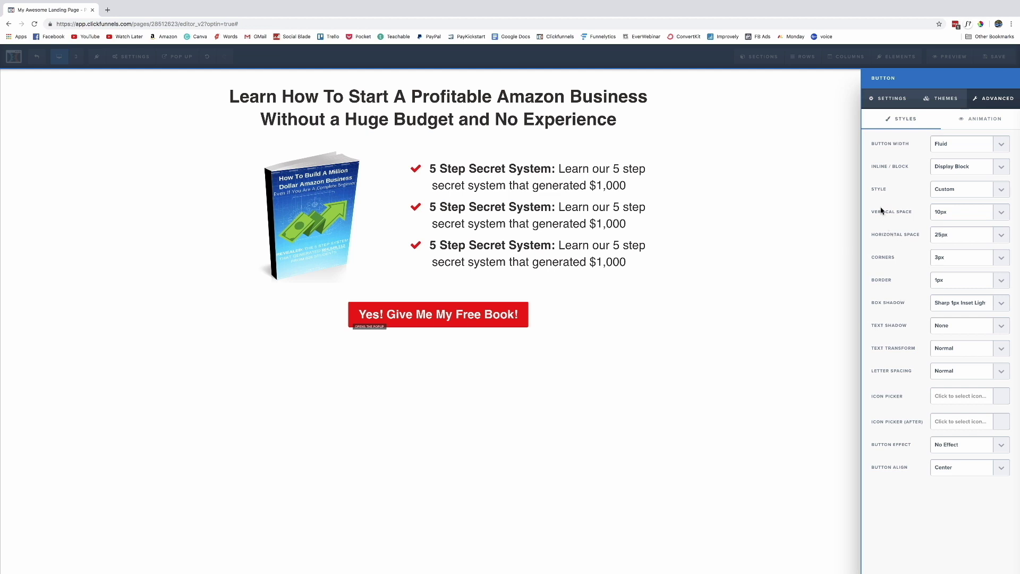
pyautogui.click(1001, 212)
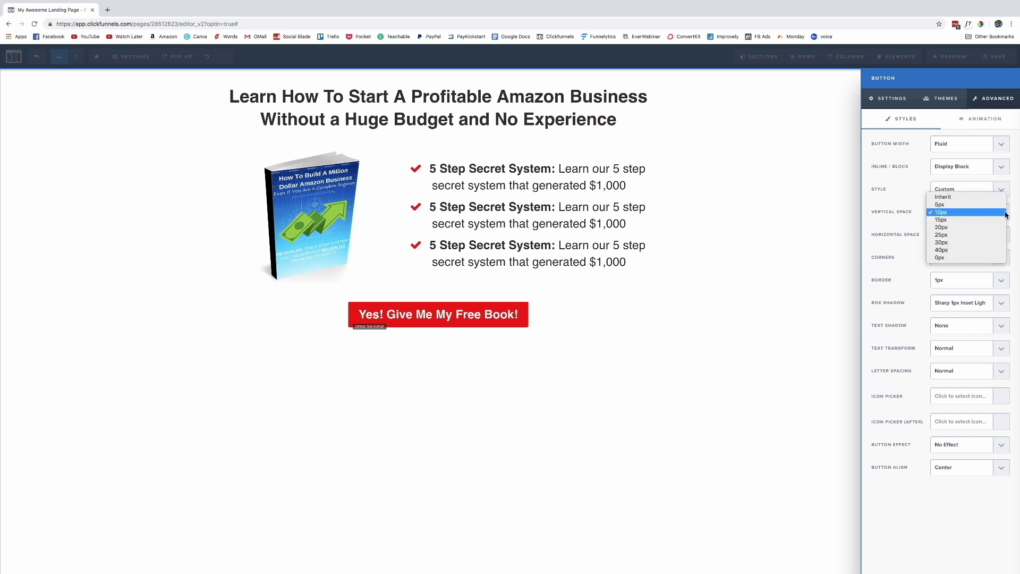
pyautogui.click(996, 220)
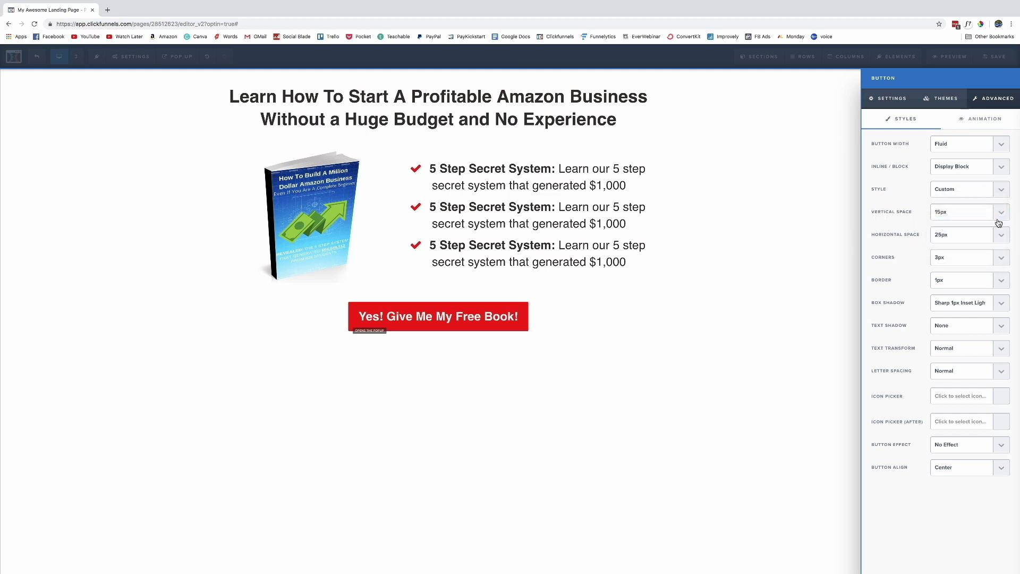
pyautogui.click(1001, 237)
pyautogui.click(1000, 250)
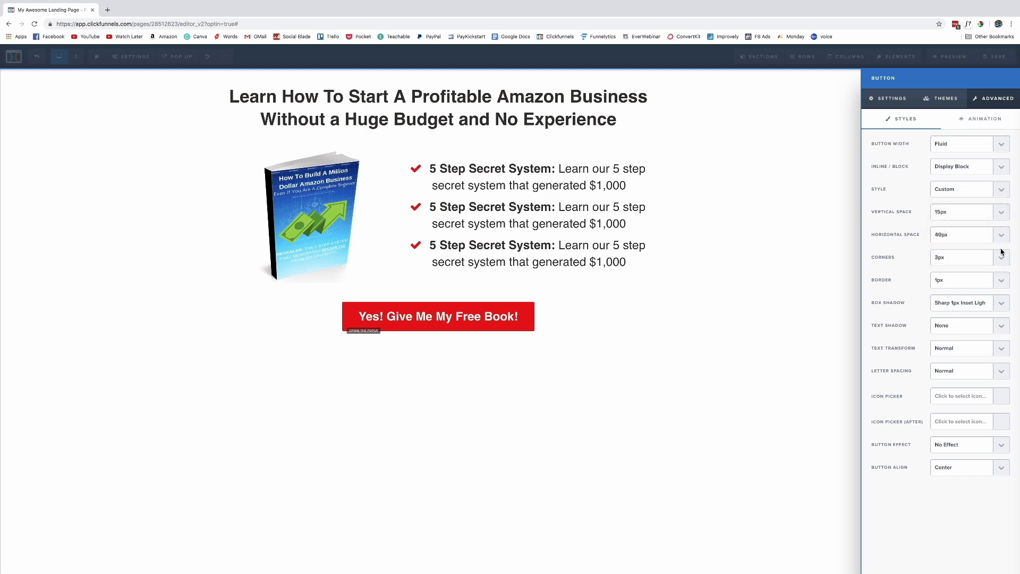
pyautogui.click(664, 337)
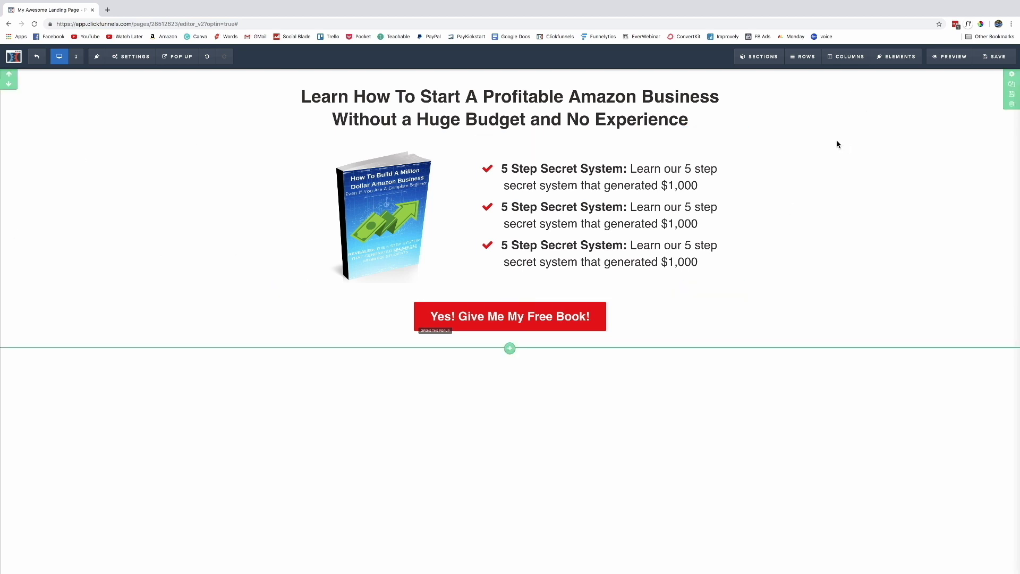
# Try a semi-transparent light gray page background, rgba(212, 212, 212, 0.38)
pyautogui.click(142, 58)
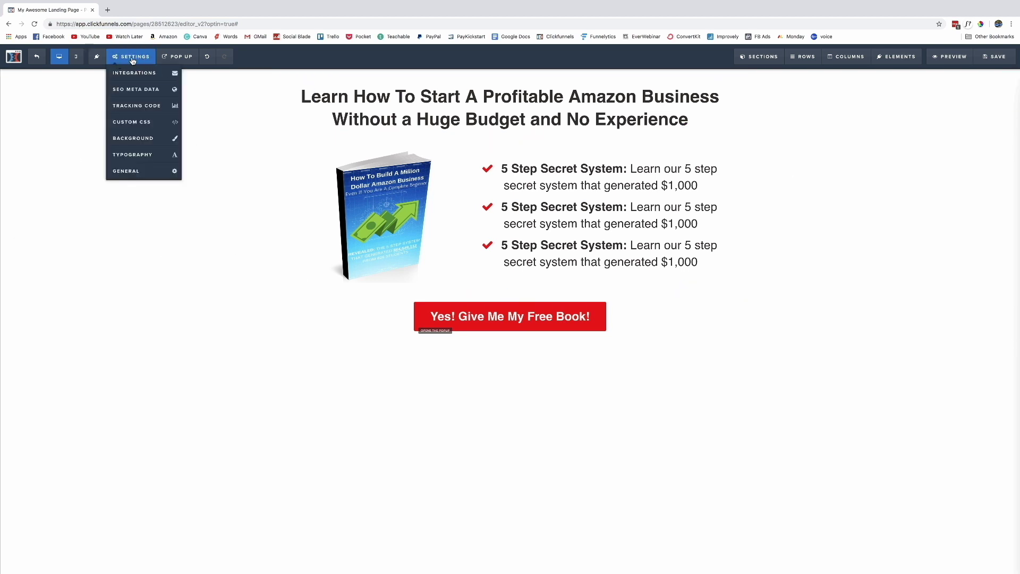
pyautogui.click(143, 140)
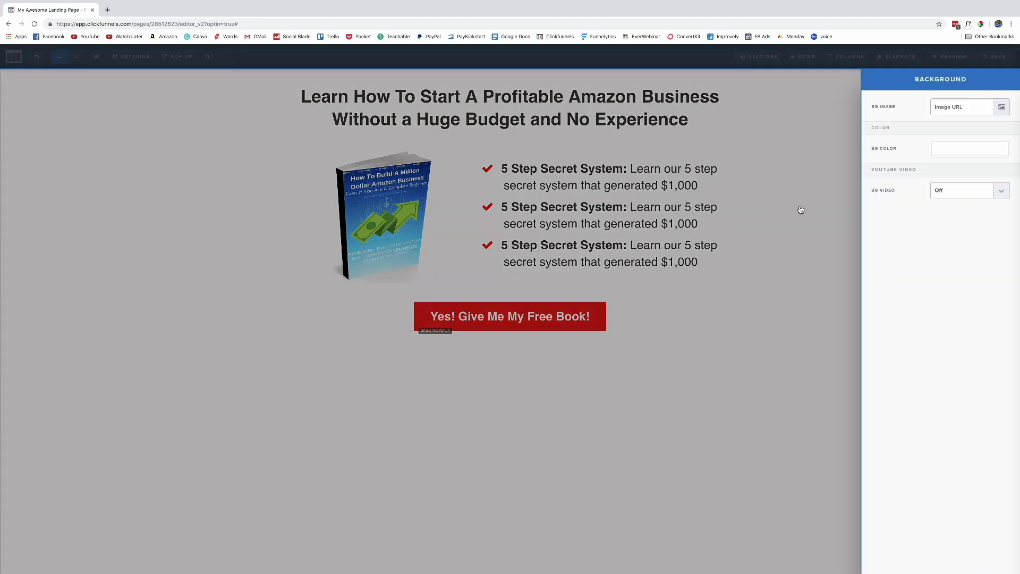
pyautogui.click(990, 152)
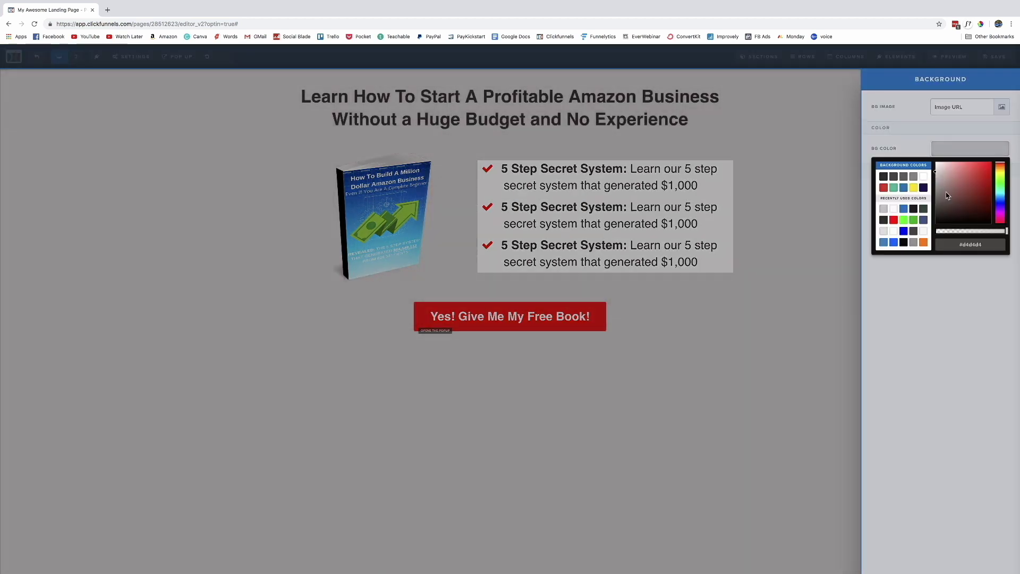
pyautogui.moveTo(1005, 231); pyautogui.dragTo(963, 233)
pyautogui.click(759, 308)
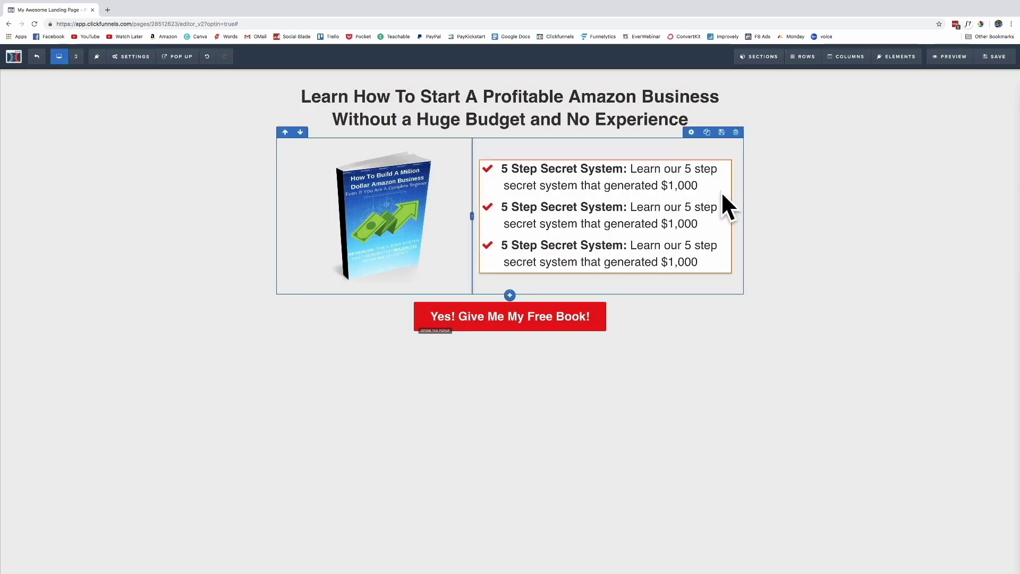
# Try a different opacity and a darker gray shade for the page background color
pyautogui.moveTo(131, 56)
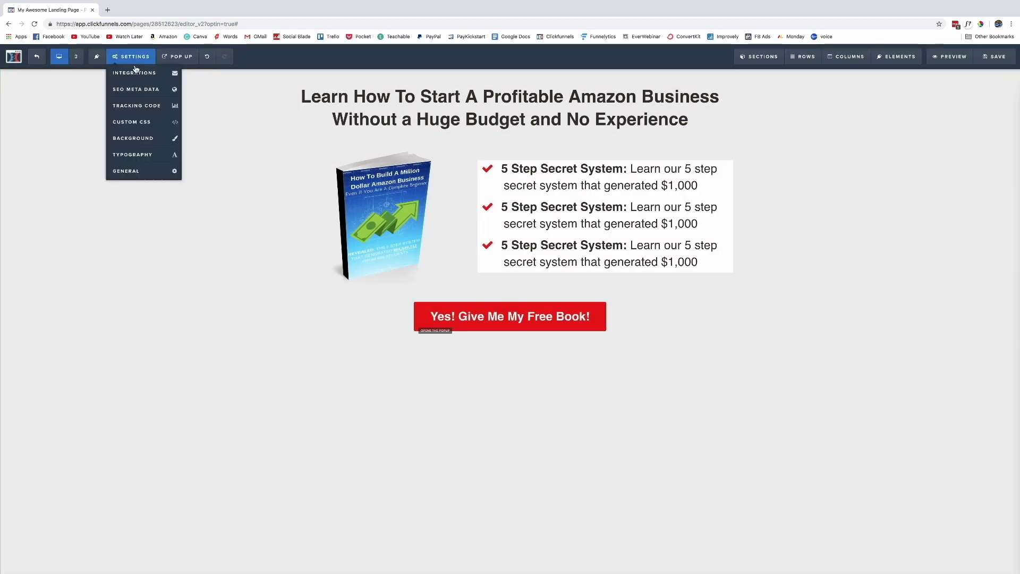
pyautogui.click(133, 138)
pyautogui.click(981, 151)
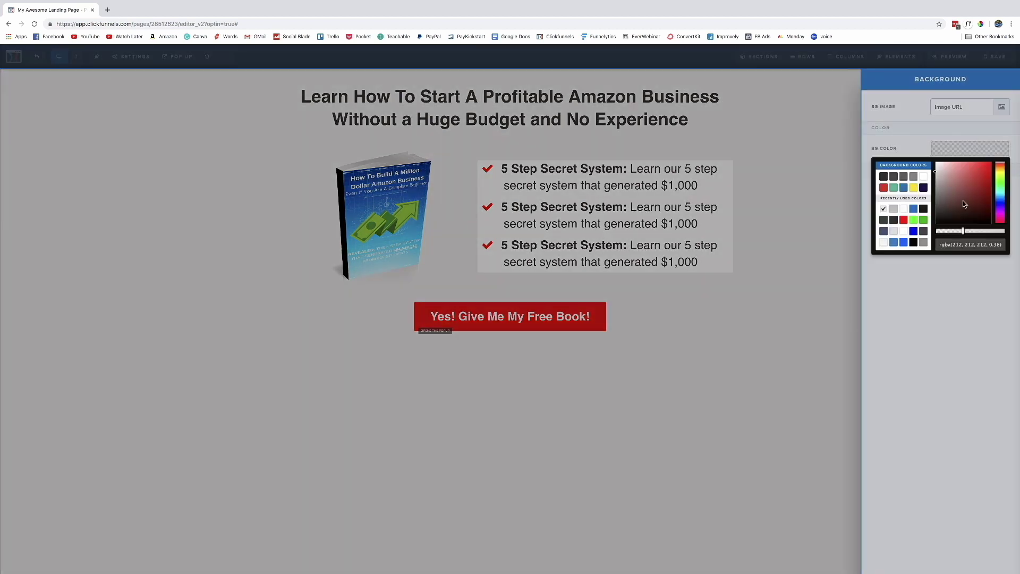
pyautogui.moveTo(966, 234); pyautogui.dragTo(956, 232)
pyautogui.click(939, 167)
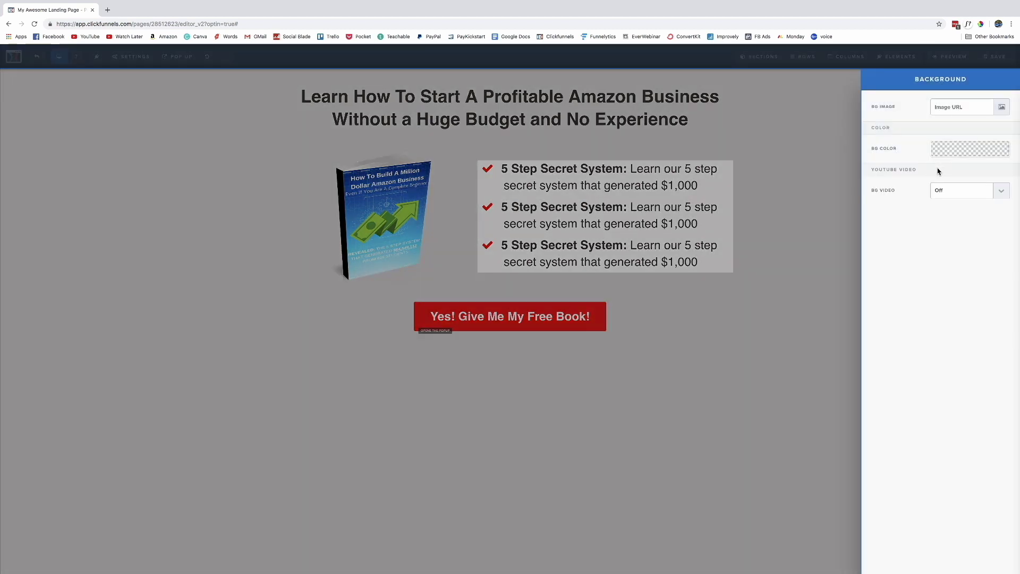
pyautogui.click(629, 297)
# Return the page background color to white
pyautogui.moveTo(130, 56)
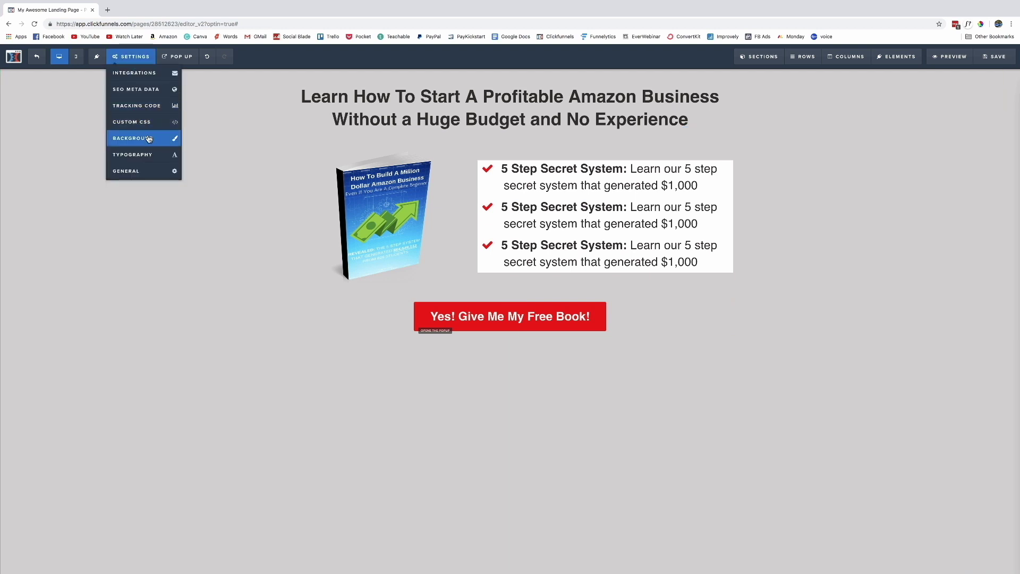
pyautogui.click(149, 139)
pyautogui.click(969, 149)
pyautogui.click(948, 183)
pyautogui.moveTo(946, 179); pyautogui.dragTo(810, 167)
pyautogui.click(797, 156)
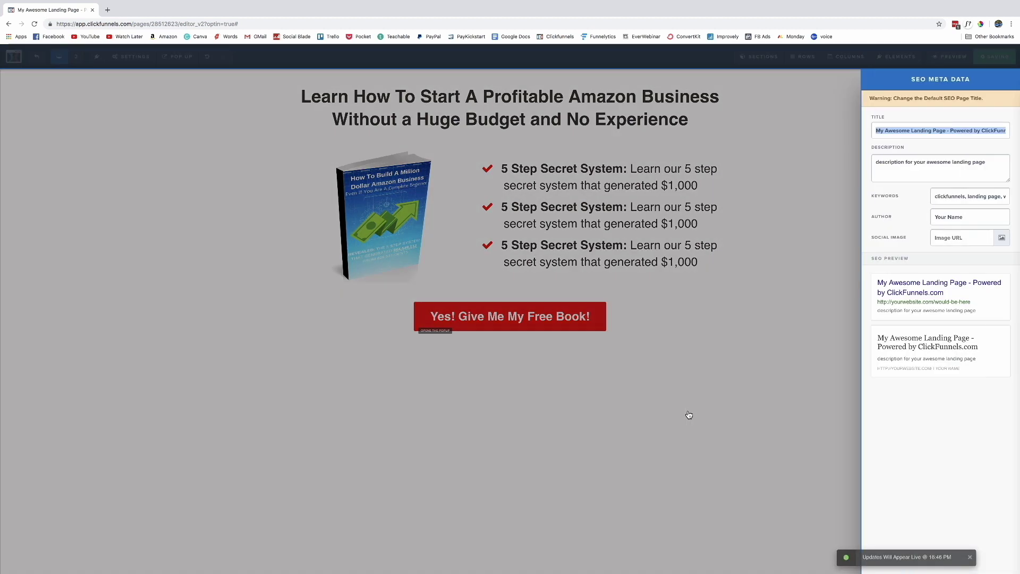
# Show the page's pop-up and add a one-column row to it
pyautogui.click(687, 413)
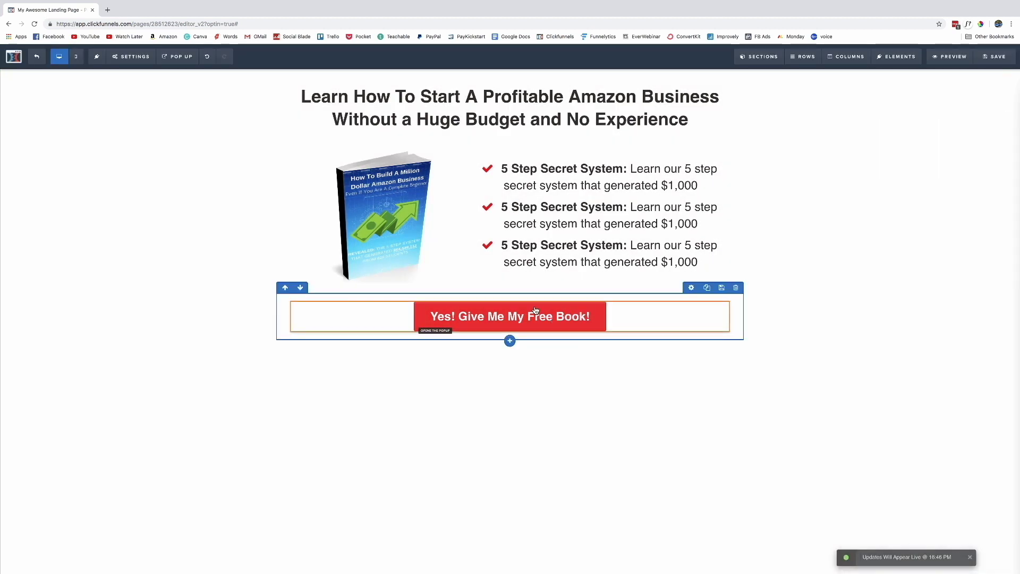
pyautogui.moveTo(178, 57)
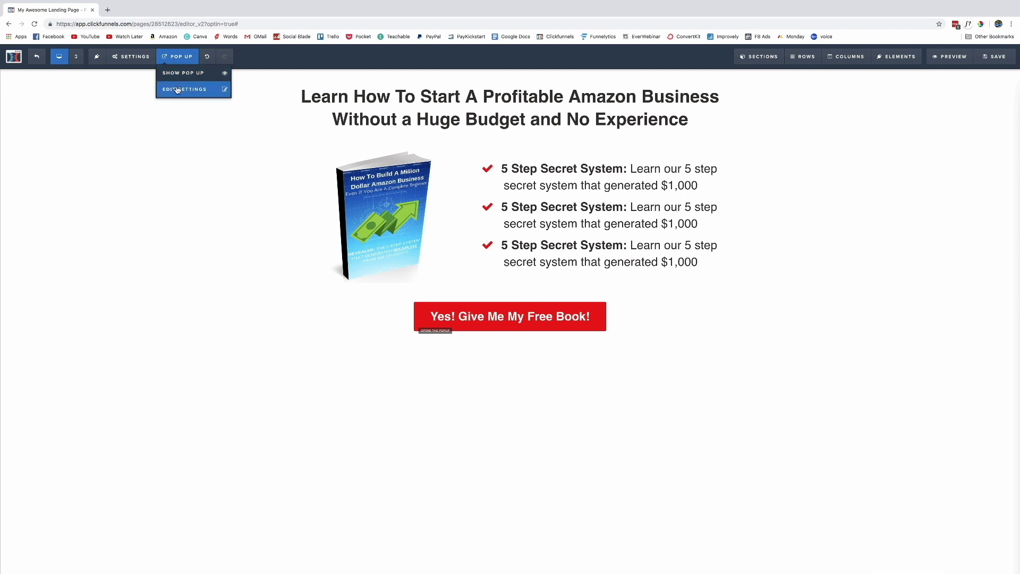
pyautogui.click(180, 72)
pyautogui.click(510, 132)
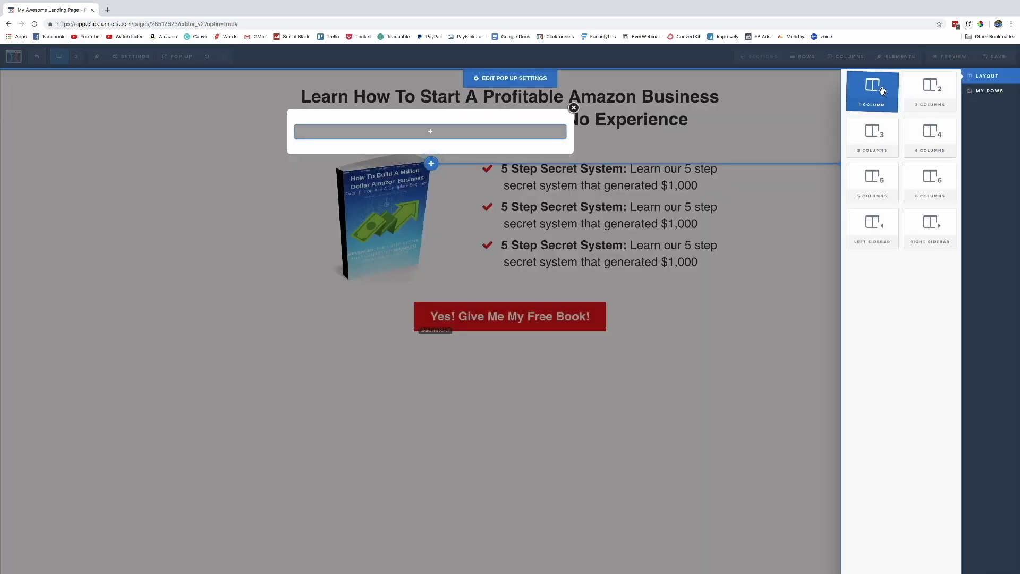
pyautogui.click(881, 90)
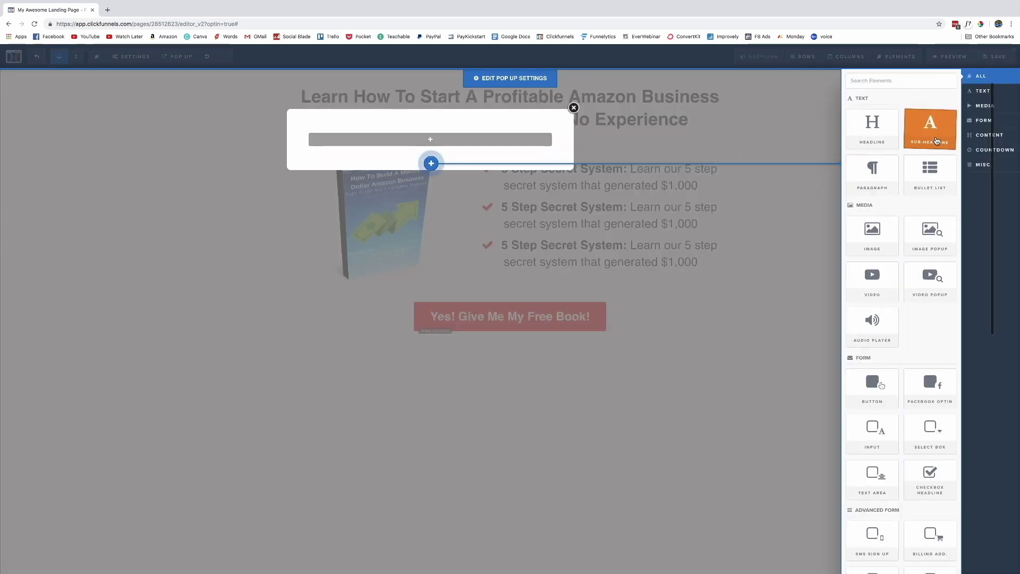
# Add a headline to the pop-up's row reading "Where Should We Send Your Book?"
pyautogui.click(876, 135)
pyautogui.click(506, 139)
pyautogui.tripleClick(506, 139)
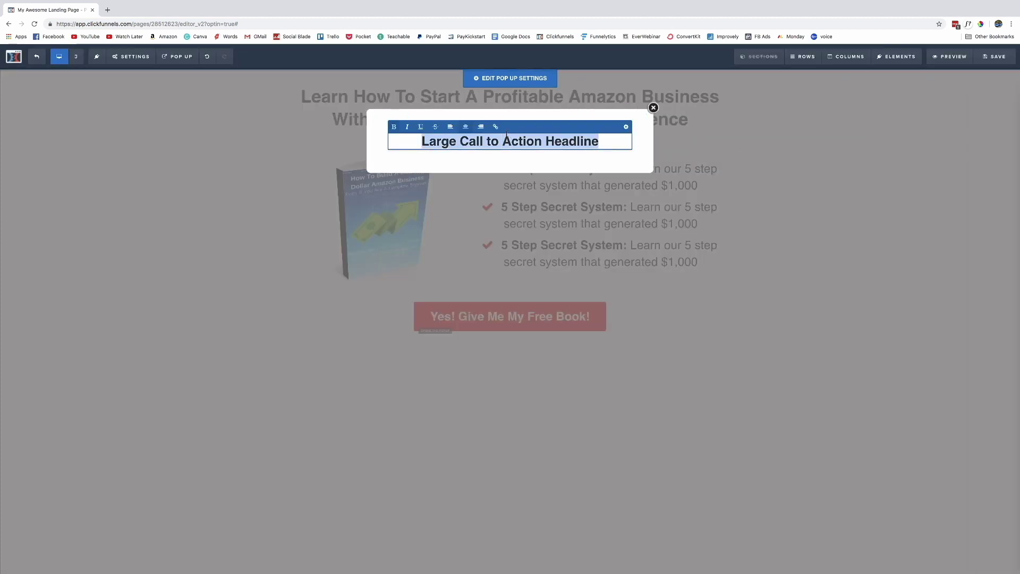
pyautogui.write('Wher')
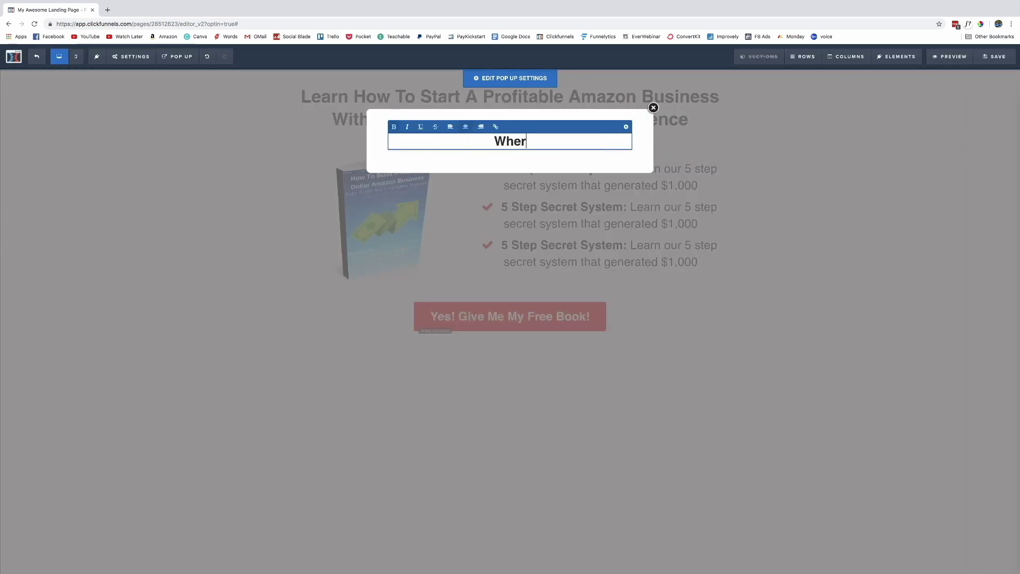
pyautogui.write('e Should We ')
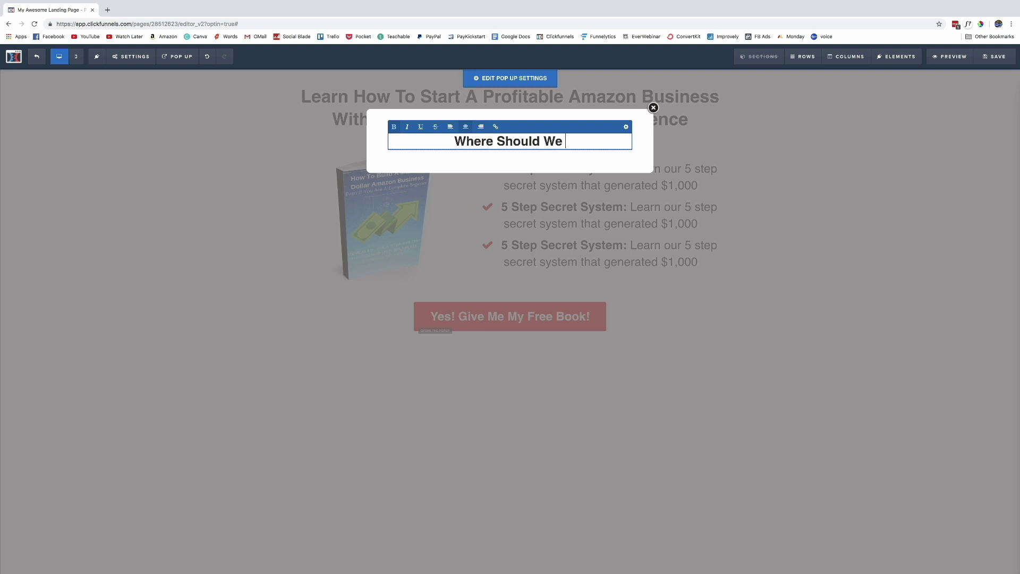
pyautogui.write('Send Your Book?')
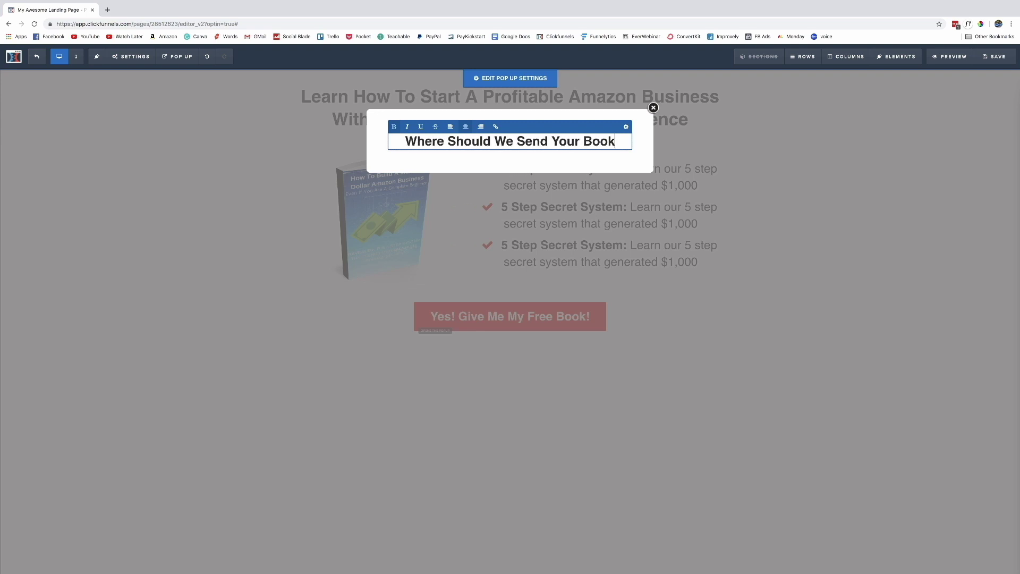
pyautogui.click(581, 171)
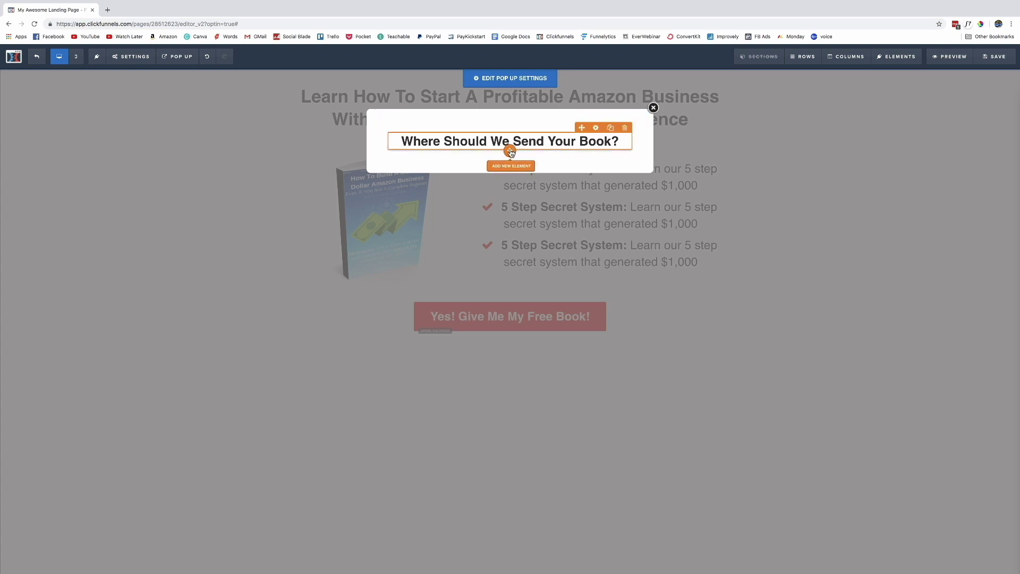
# Add an input field below the pop-up headline and set its input type to Email Address
pyautogui.click(511, 152)
pyautogui.scroll(-4, 922, 196)
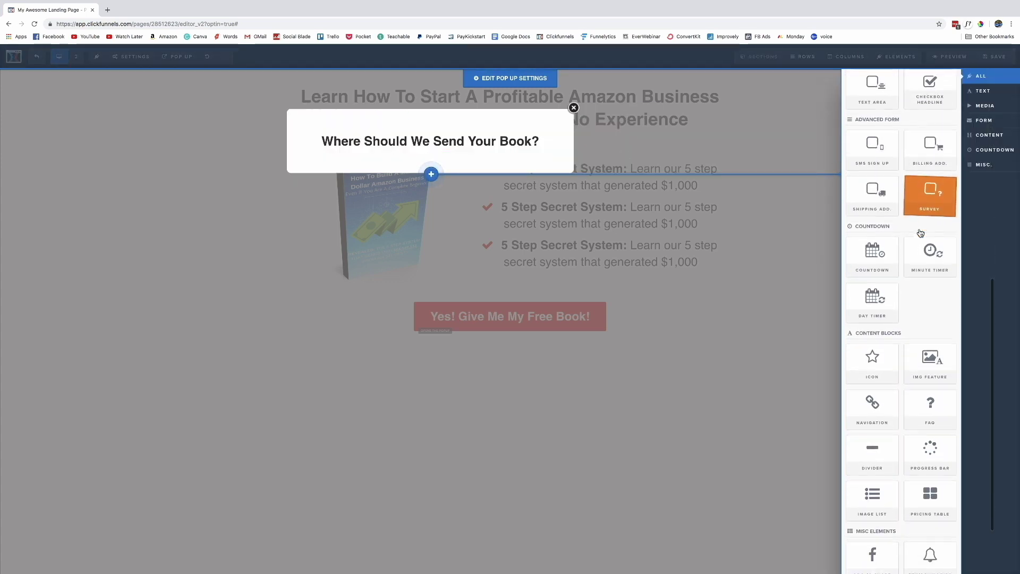
pyautogui.scroll(4, 922, 228)
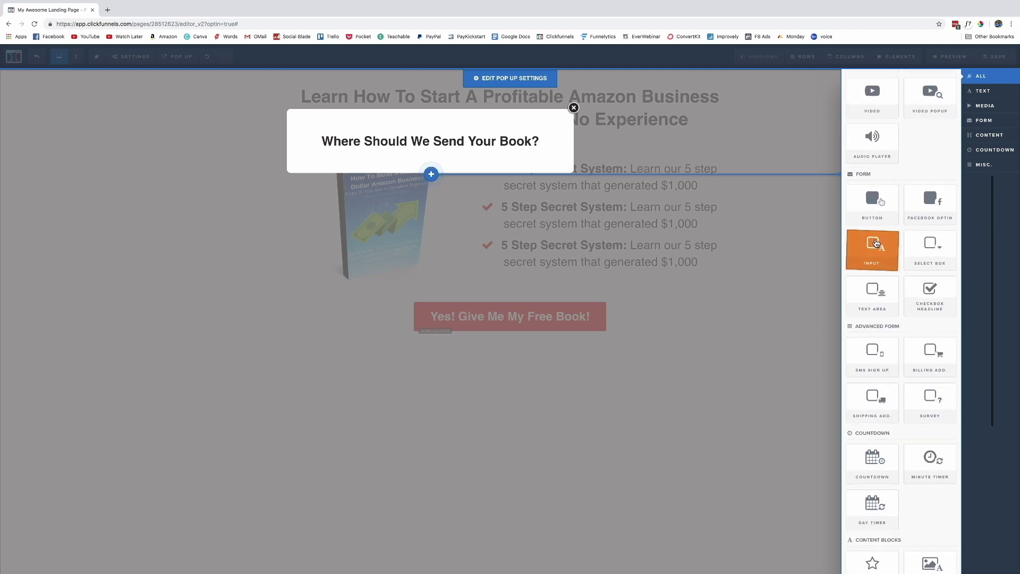
pyautogui.click(879, 254)
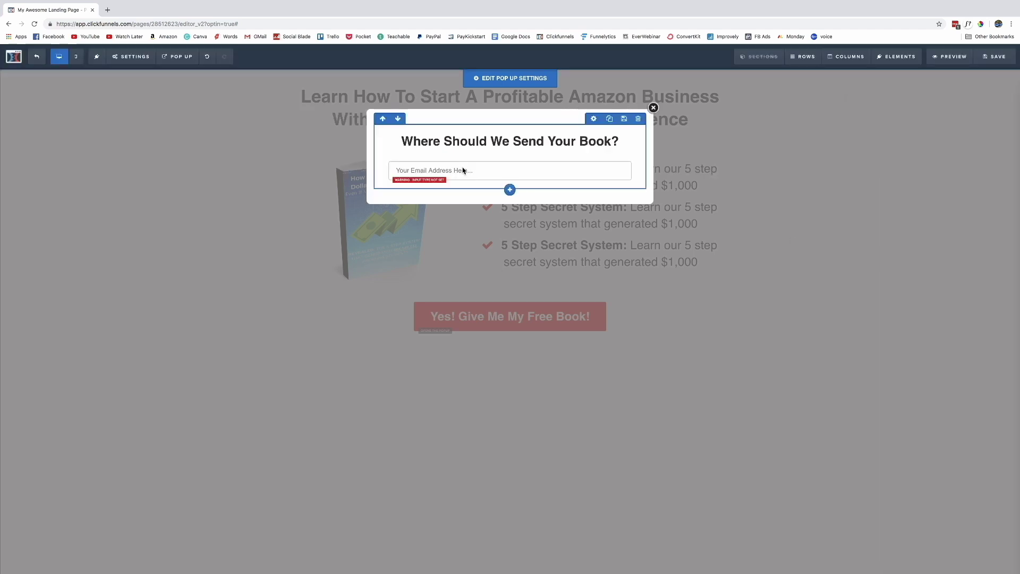
pyautogui.click(494, 173)
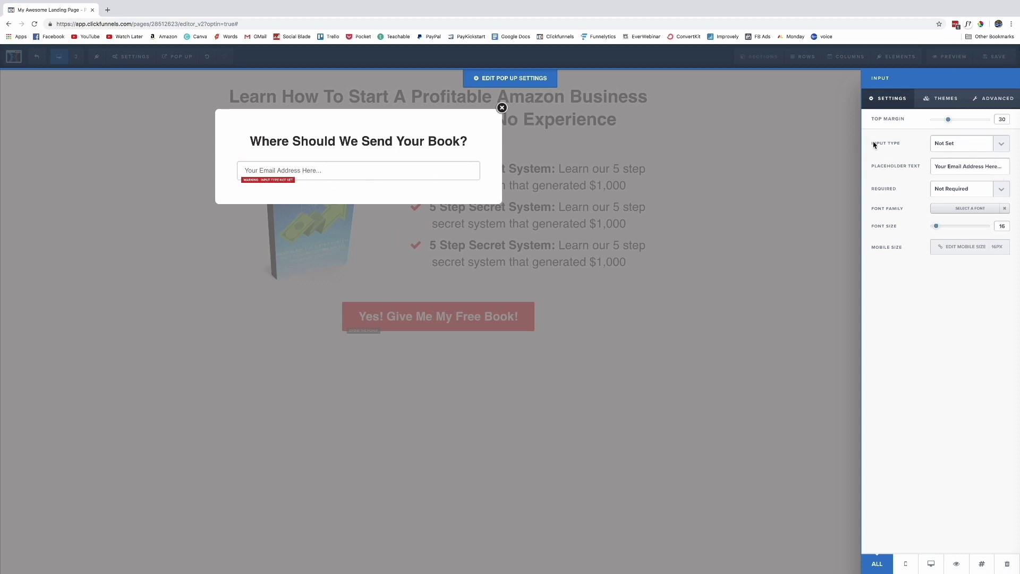
pyautogui.click(1005, 150)
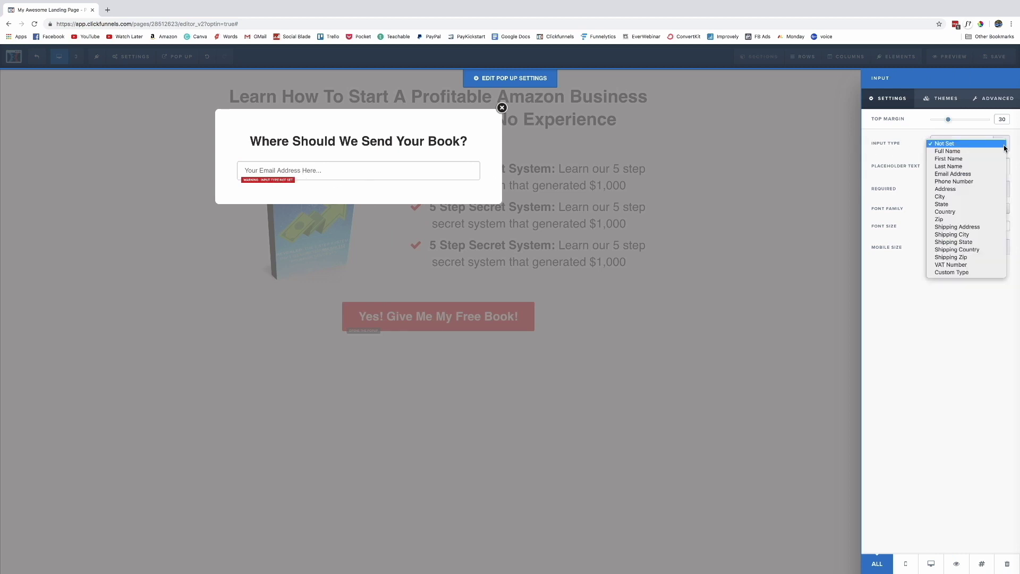
pyautogui.click(988, 174)
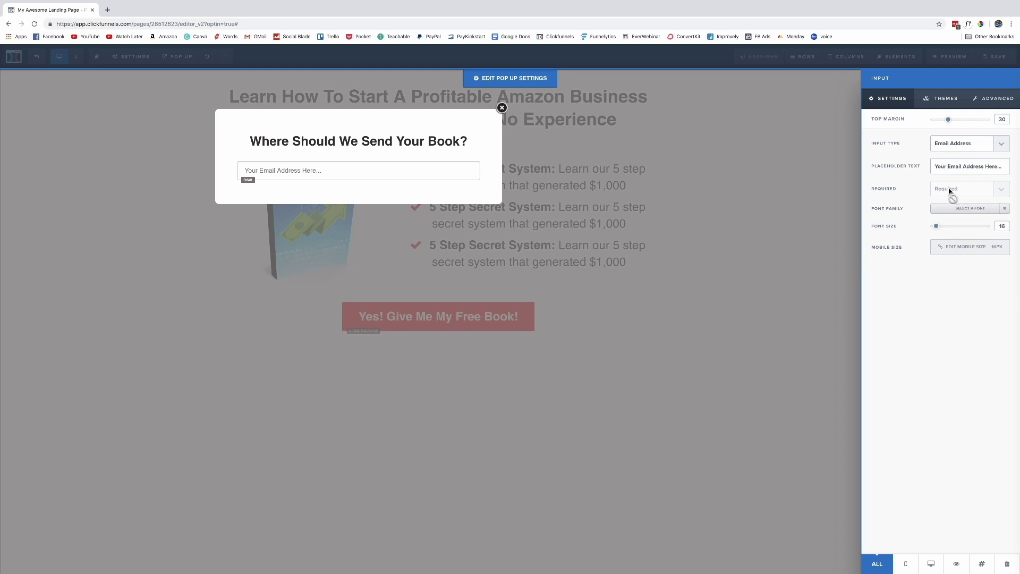
pyautogui.click(426, 157)
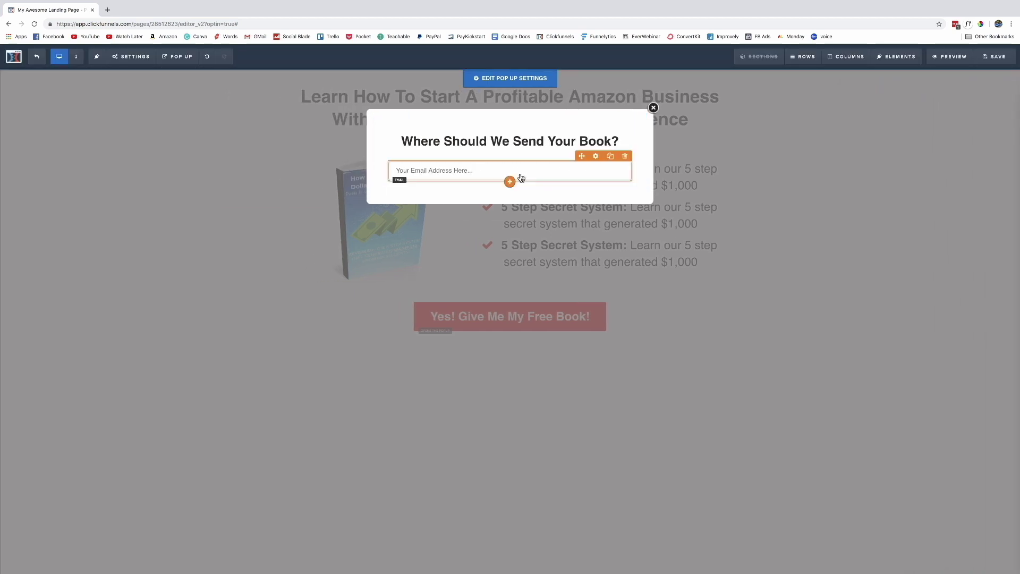
# Add a button below the email field with the text "Send Me My Free Book!"
pyautogui.click(510, 182)
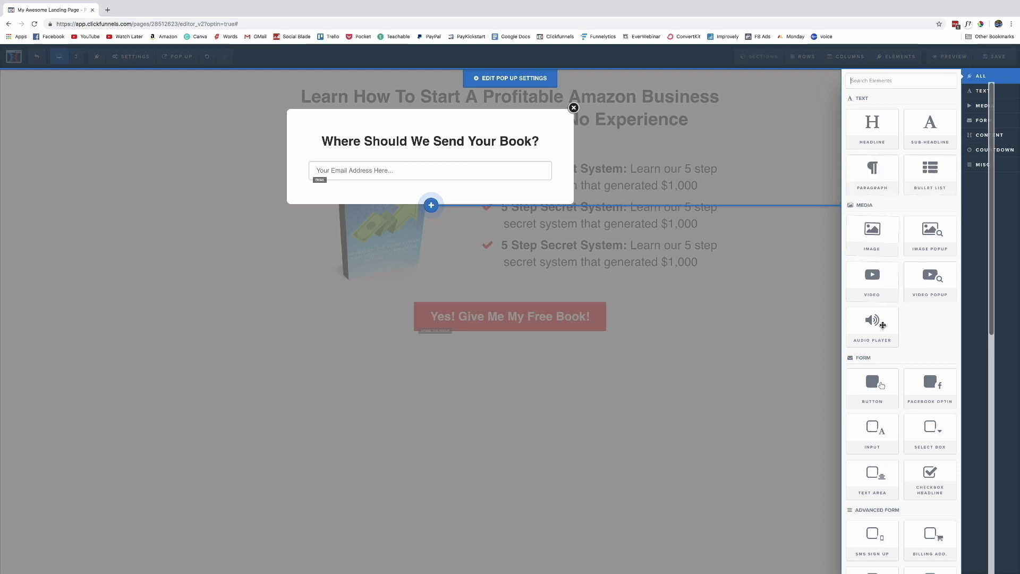
pyautogui.click(879, 389)
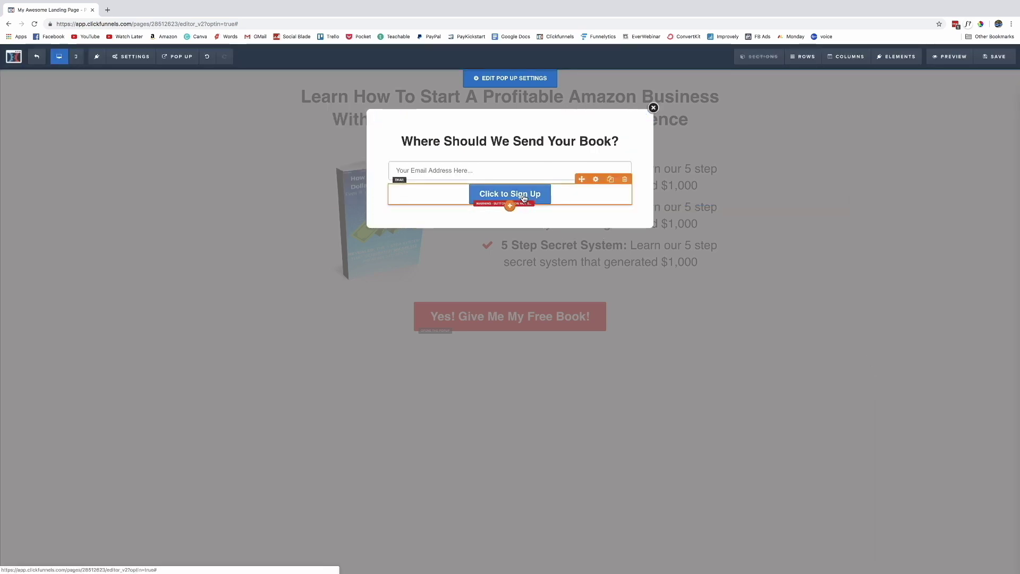
pyautogui.click(510, 193)
pyautogui.tripleClick(949, 169)
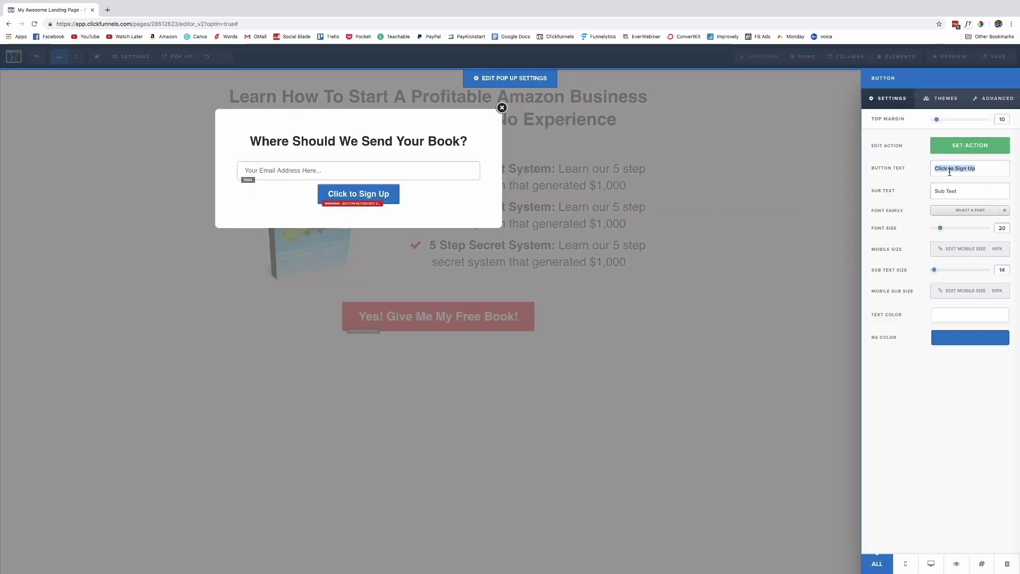
pyautogui.write('Give Me My F')
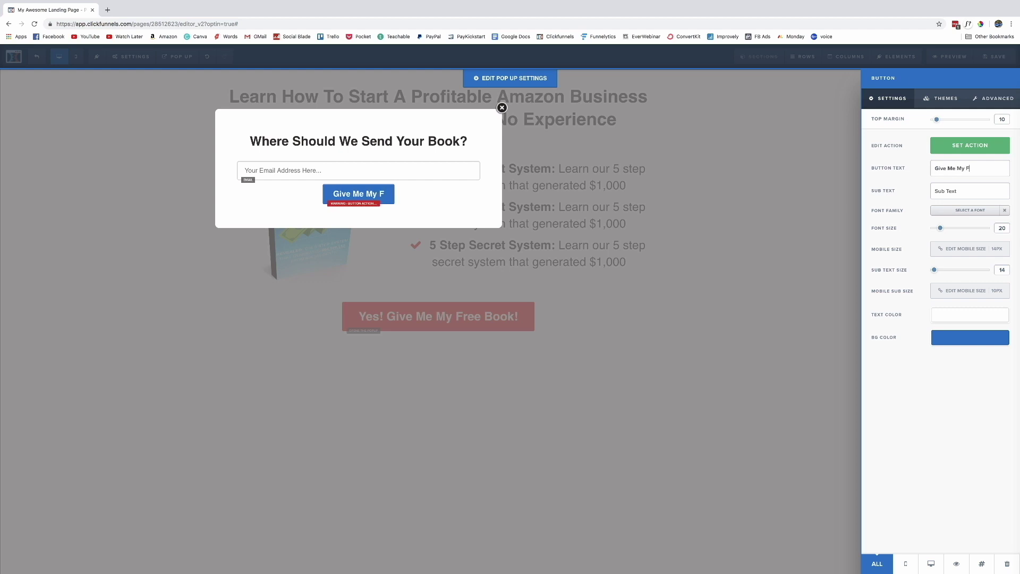
pyautogui.write('ree Book!')
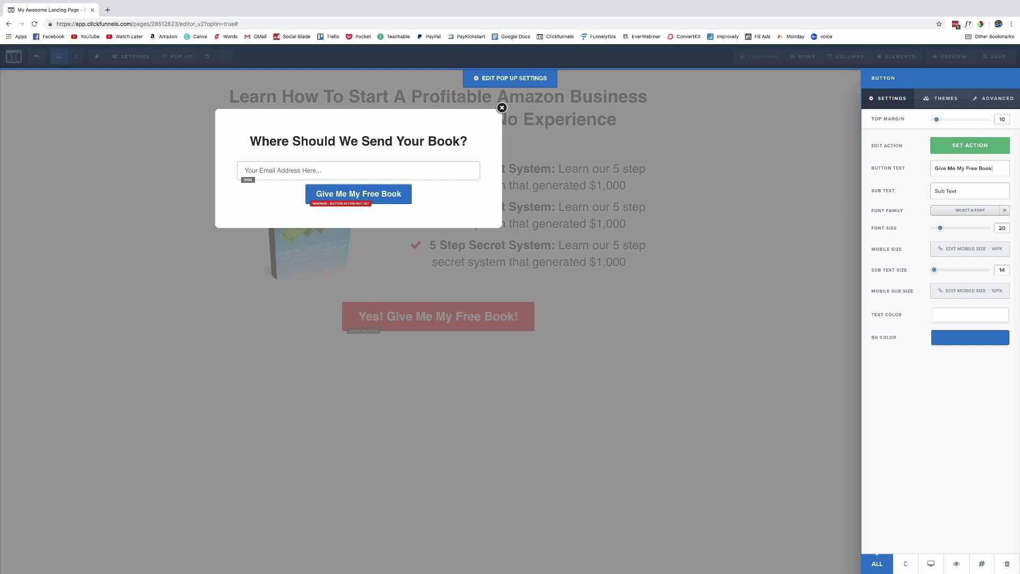
pyautogui.doubleClick(941, 169)
pyautogui.write('Send')
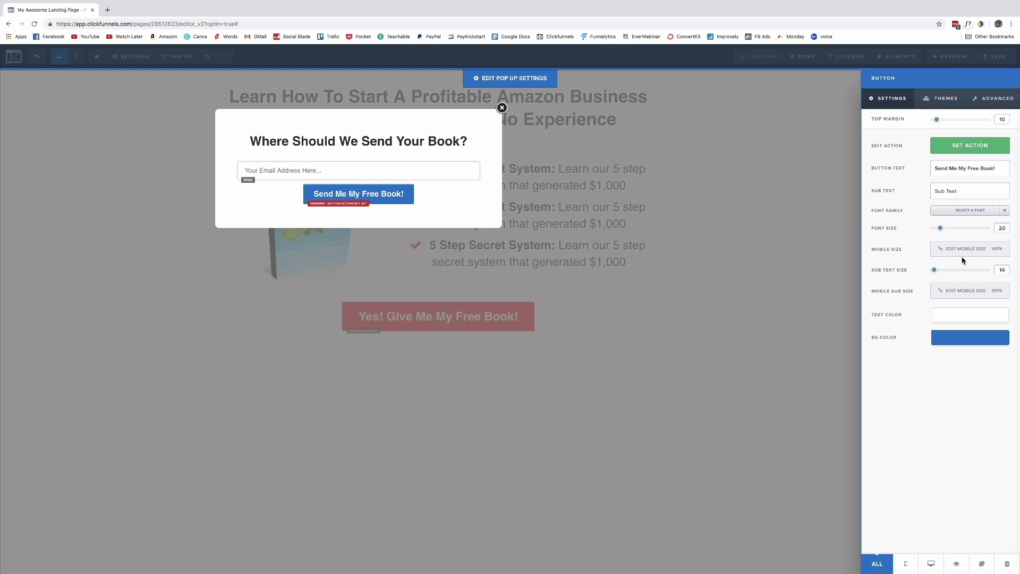
# Color the pop-up button's background red and set its top margin to 25
pyautogui.click(964, 340)
pyautogui.click(923, 409)
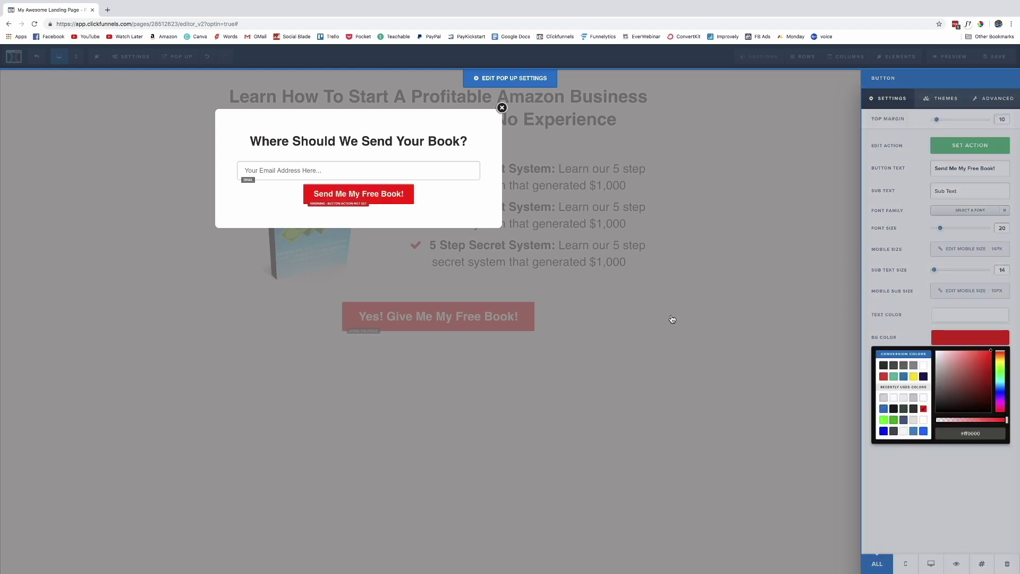
pyautogui.click(671, 319)
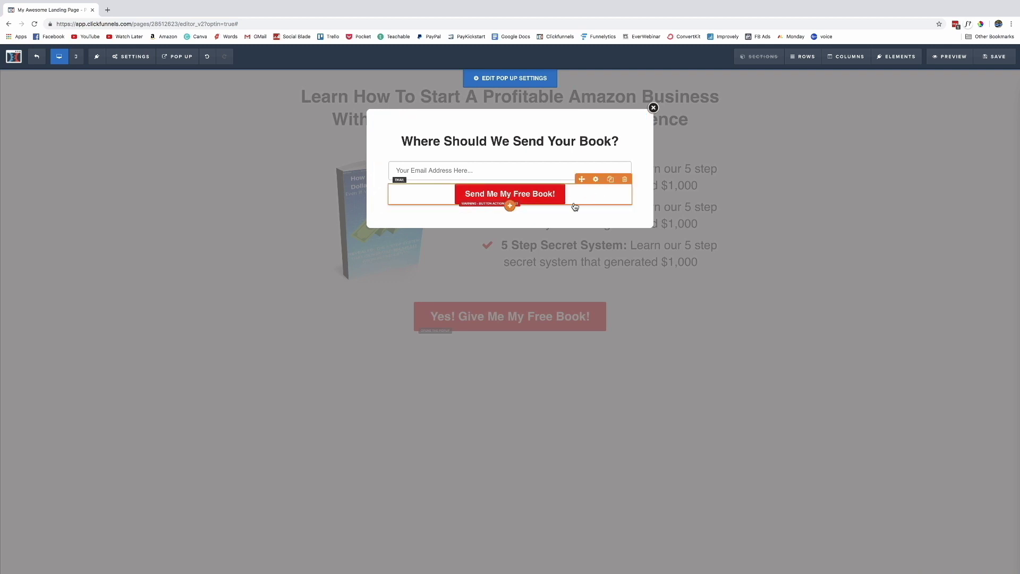
pyautogui.click(595, 180)
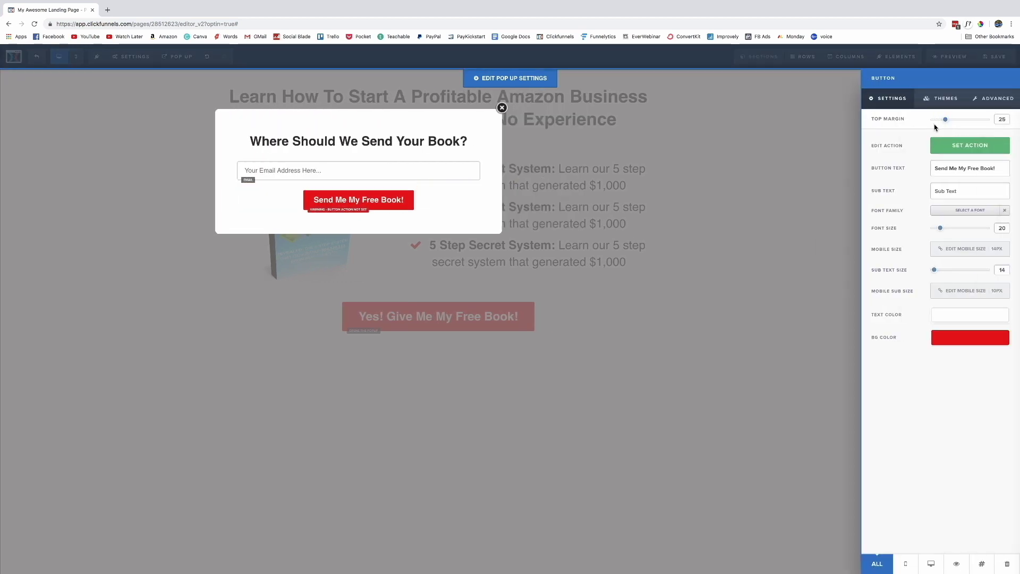
pyautogui.click(485, 211)
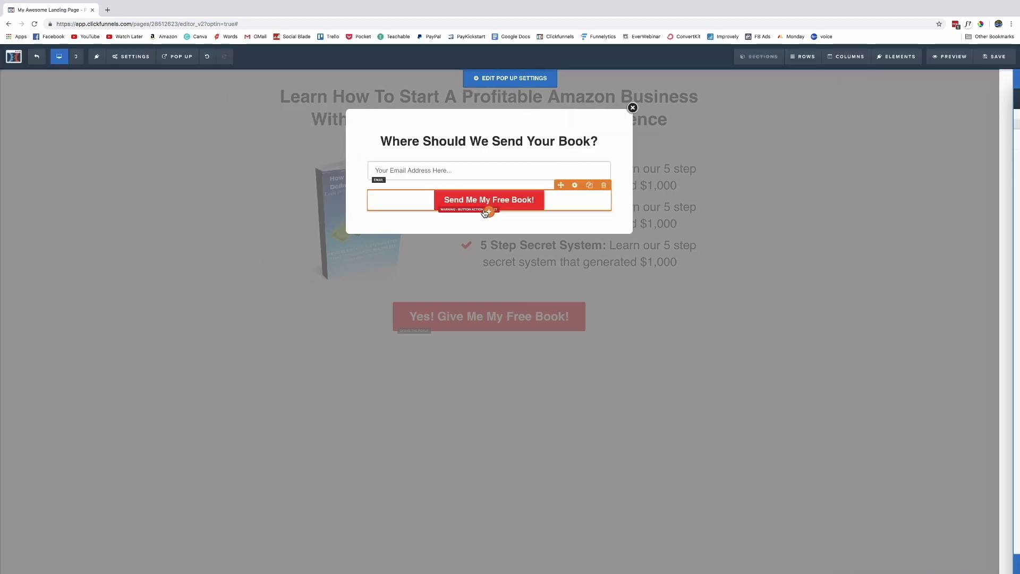
# Review the email field's available input types and its placeholder text
pyautogui.click(483, 173)
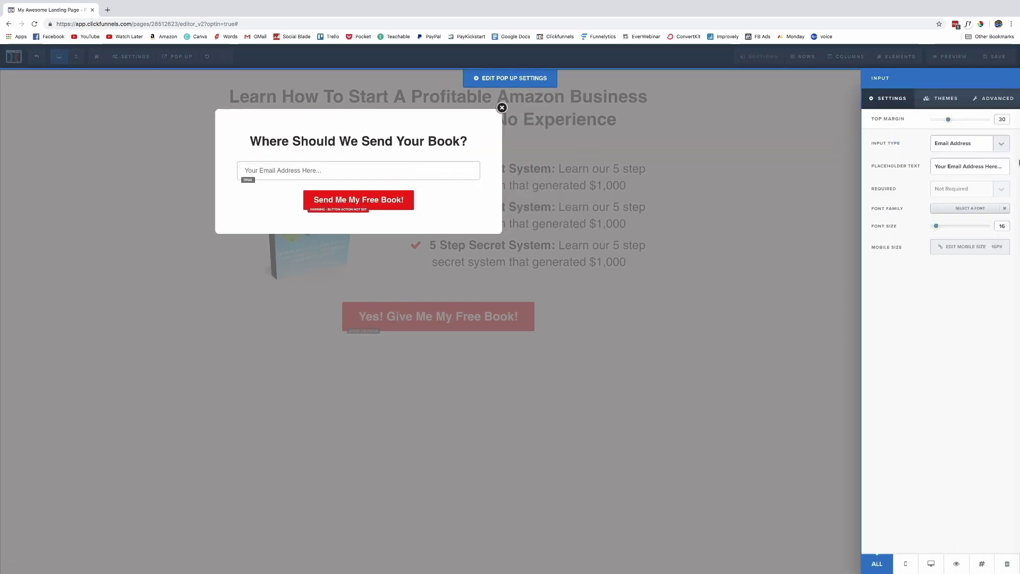
pyautogui.click(1004, 144)
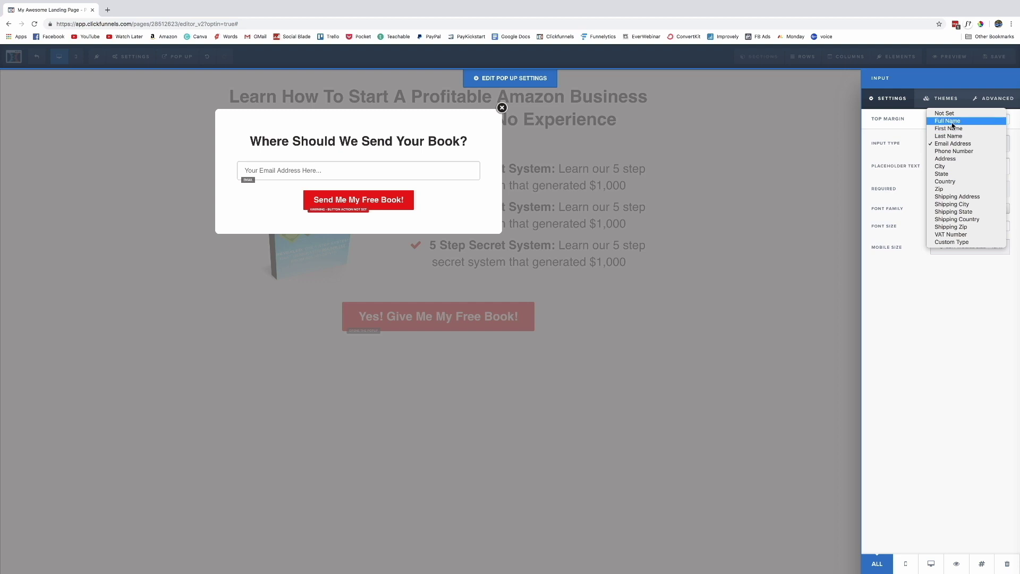
pyautogui.click(956, 144)
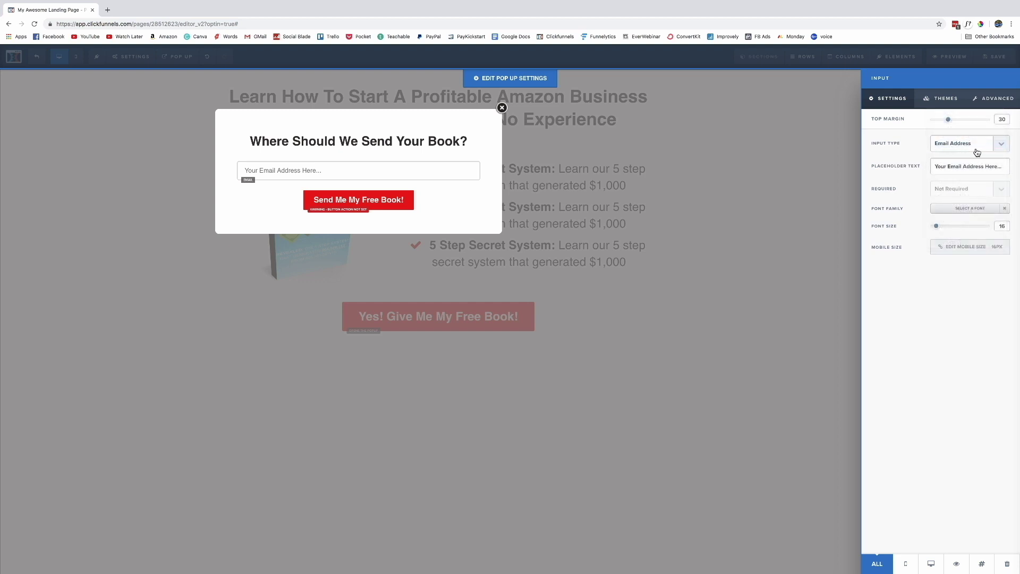
pyautogui.moveTo(955, 167); pyautogui.dragTo(977, 168)
pyautogui.click(476, 180)
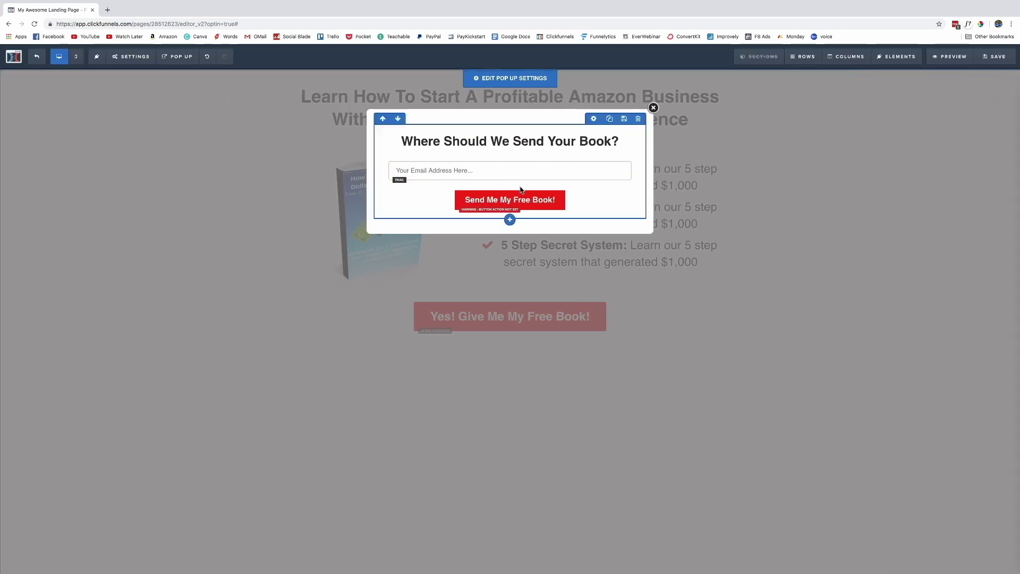
# Set the pop-up button's action to Submit Order / Submit Form and save the page
pyautogui.click(531, 203)
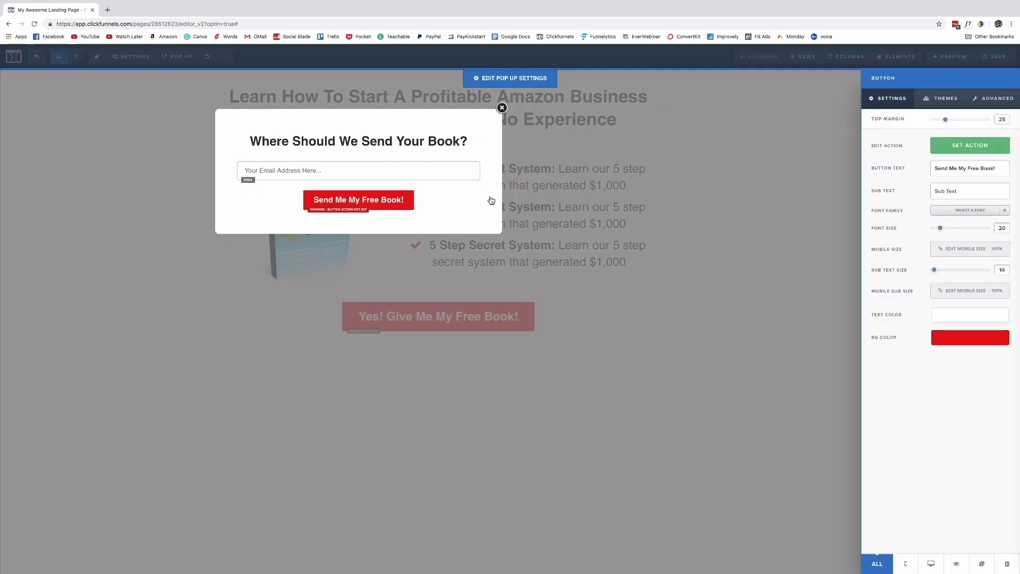
pyautogui.click(960, 150)
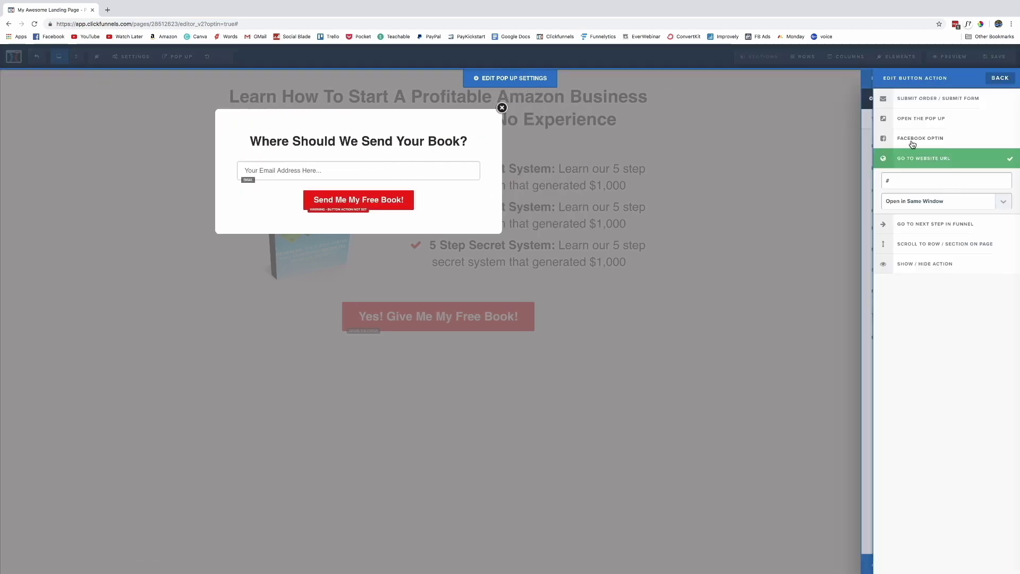
pyautogui.click(963, 103)
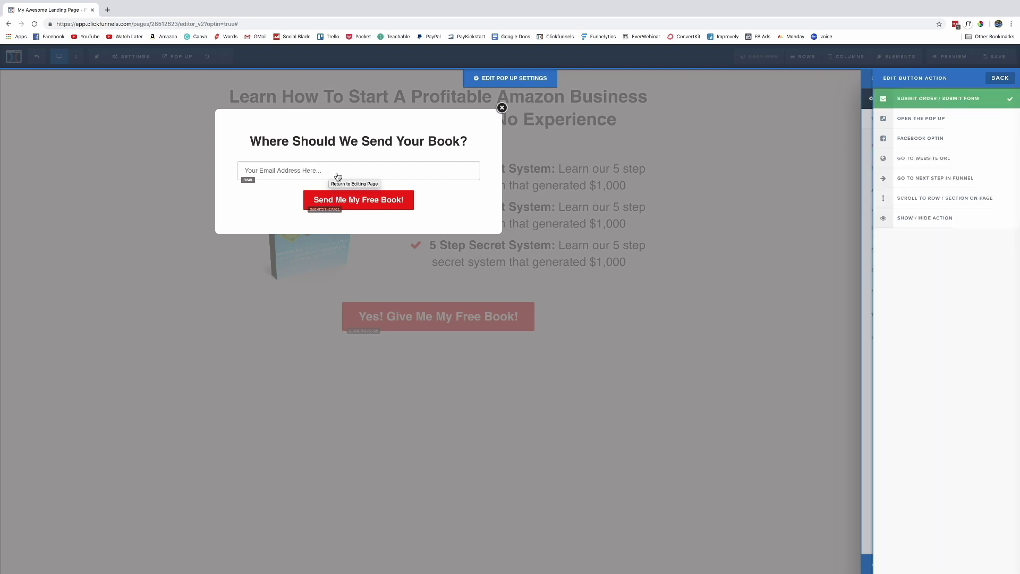
pyautogui.click(494, 219)
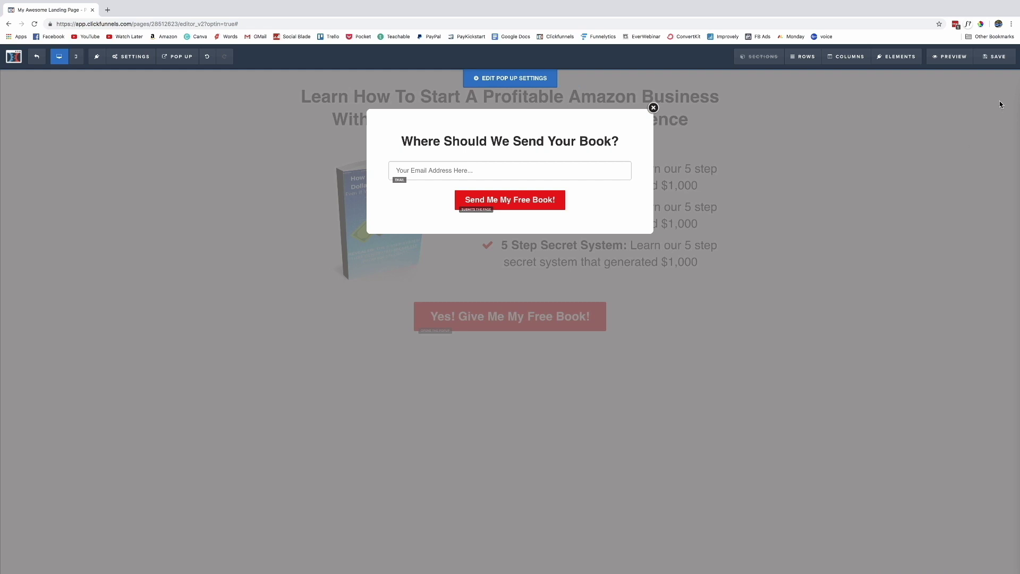
pyautogui.click(998, 56)
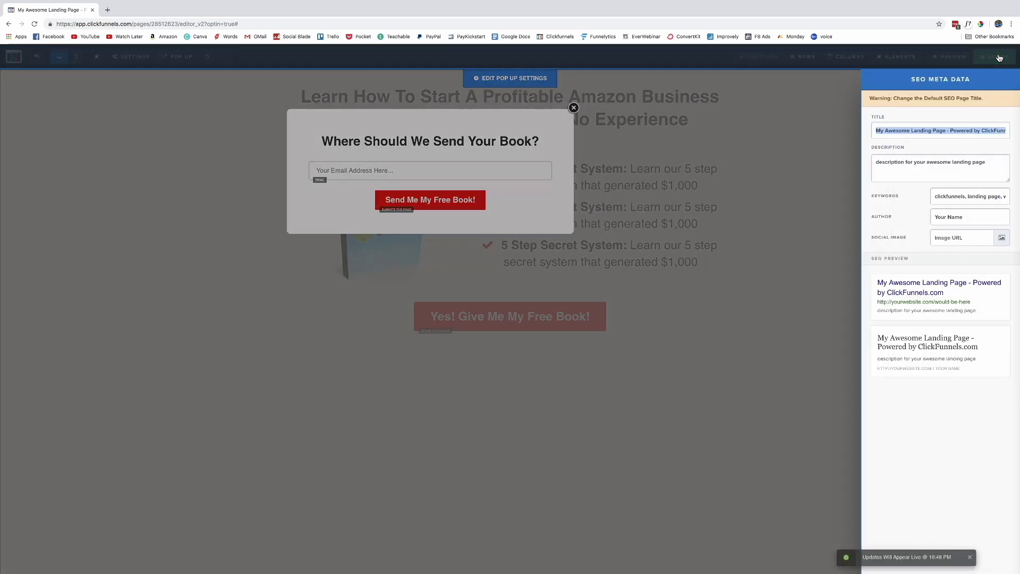
# Close the SEO settings and the pop-up editor, and open a preview of the landing page
pyautogui.click(596, 158)
pyautogui.click(652, 108)
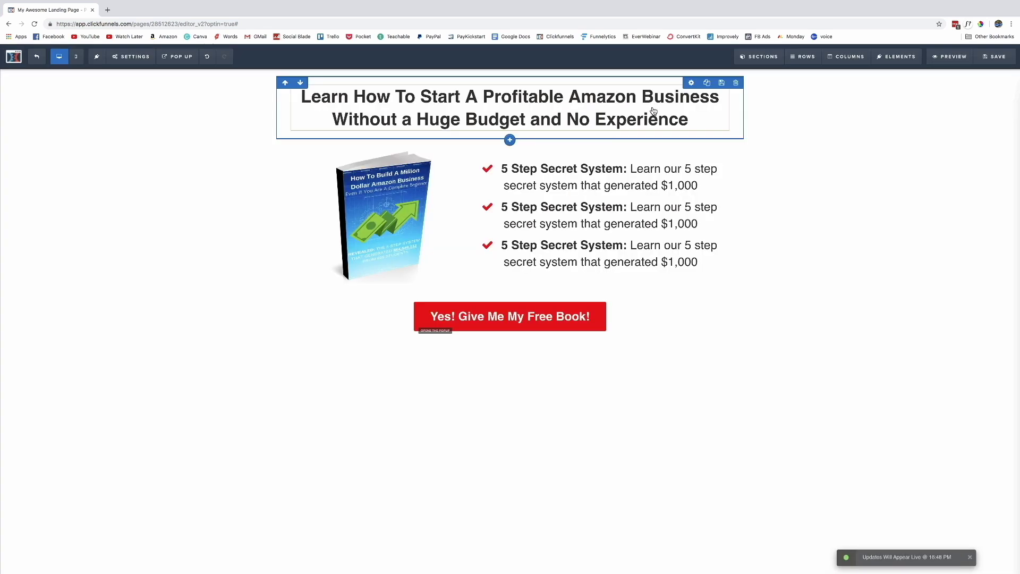
pyautogui.click(954, 58)
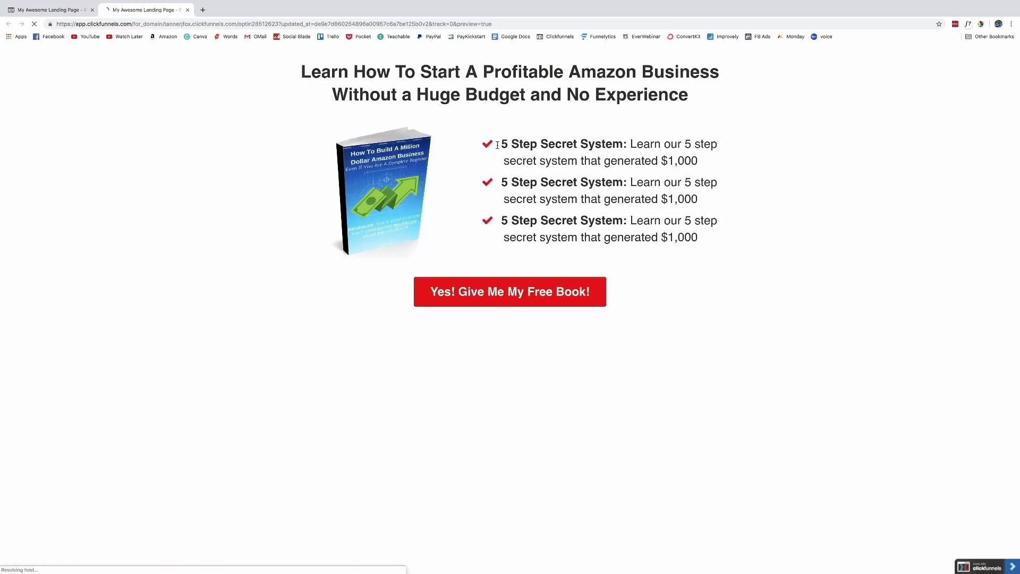
# Test the "Yes! Give Me My Free Book!" button and its email pop-up in the preview, and close the preview
pyautogui.click(512, 299)
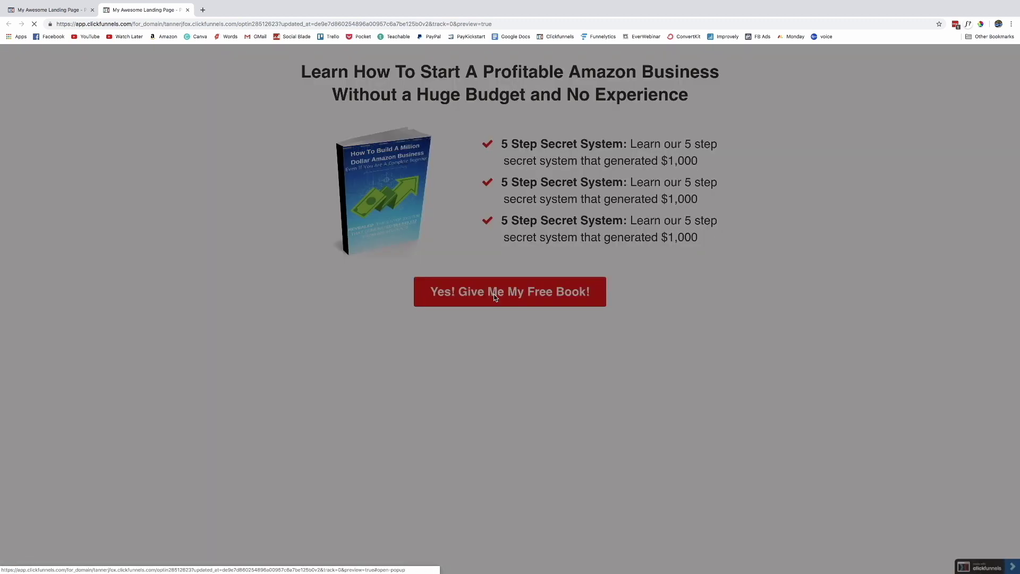
pyautogui.click(488, 148)
pyautogui.click(425, 180)
pyautogui.click(481, 181)
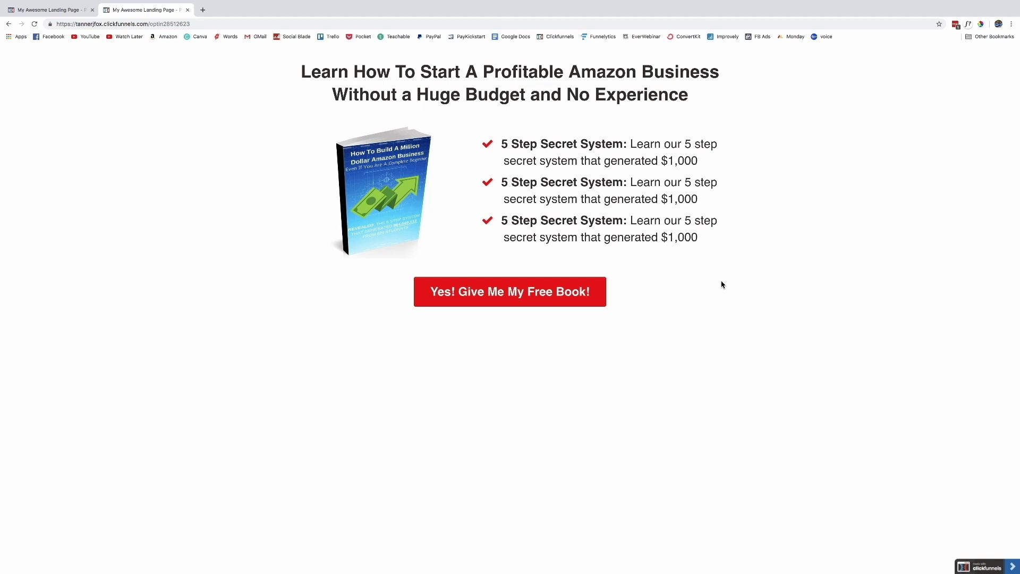
pyautogui.moveTo(11, 4)
pyautogui.click(188, 10)
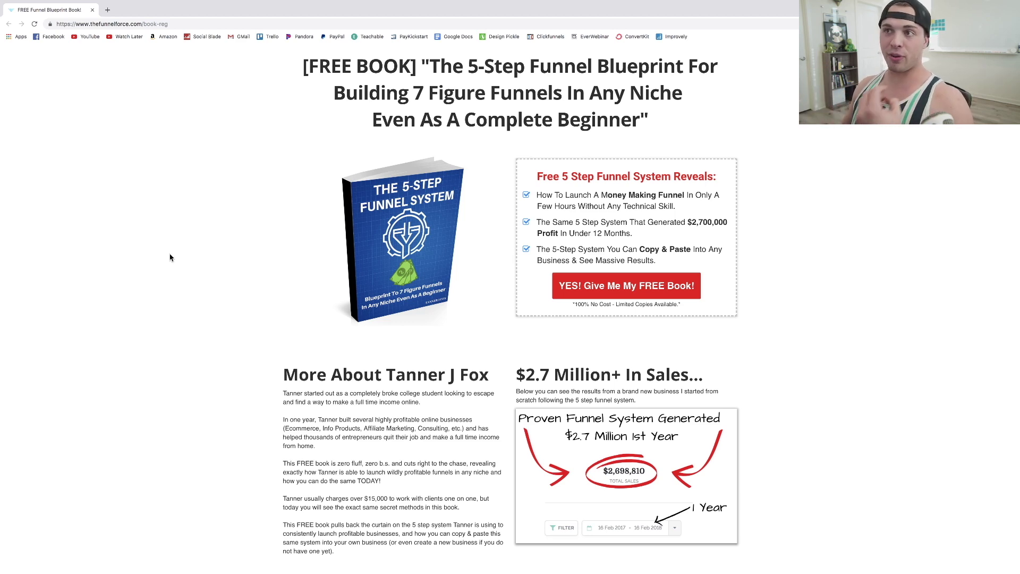
# Dismiss the pop-up on the example Funnel Blueprint page and examine the "Free 5 Step Funnel System Reveals" heading and benefit list
pyautogui.scroll(1, 107, 143)
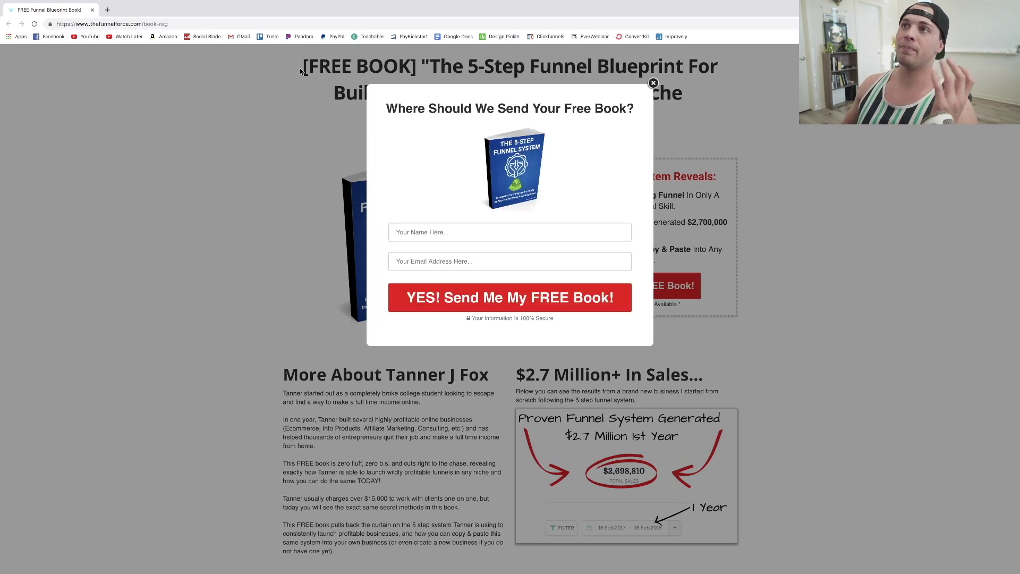
pyautogui.click(753, 99)
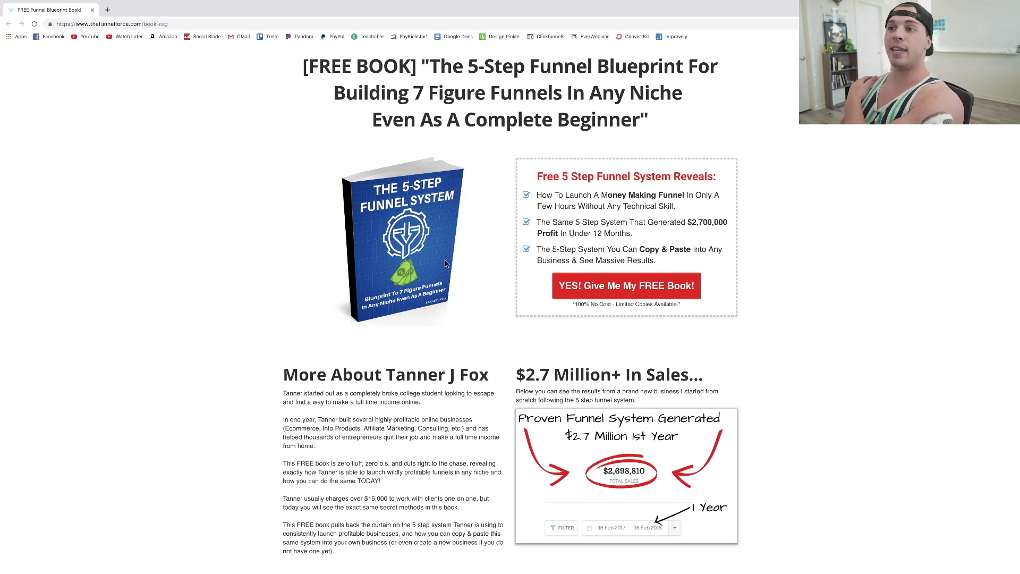
pyautogui.scroll(-1, 520, 316)
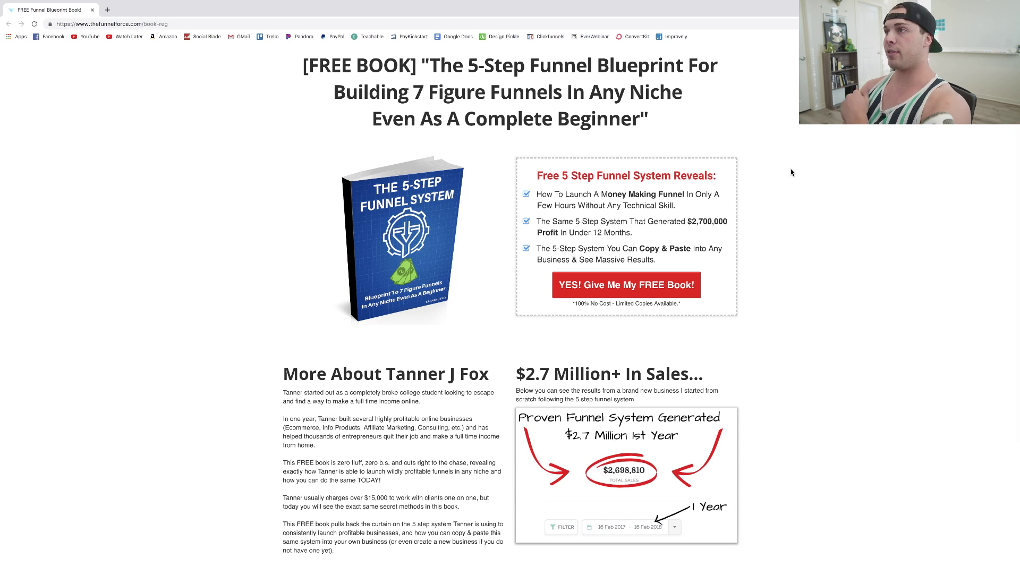
pyautogui.moveTo(534, 175); pyautogui.dragTo(734, 178)
pyautogui.scroll(-1, 584, 239)
pyautogui.scroll(-1, 529, 228)
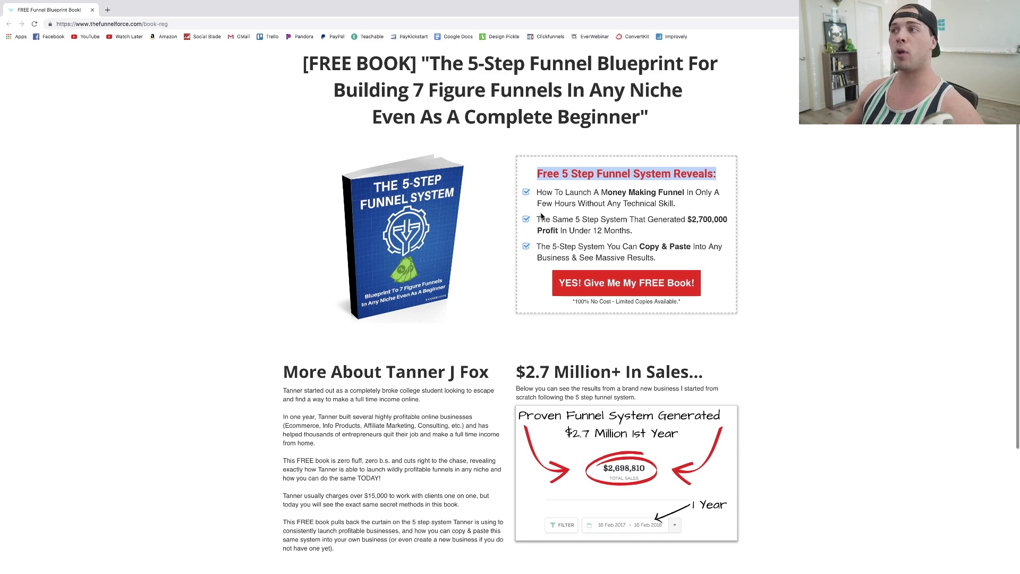
pyautogui.moveTo(537, 246); pyautogui.dragTo(685, 262)
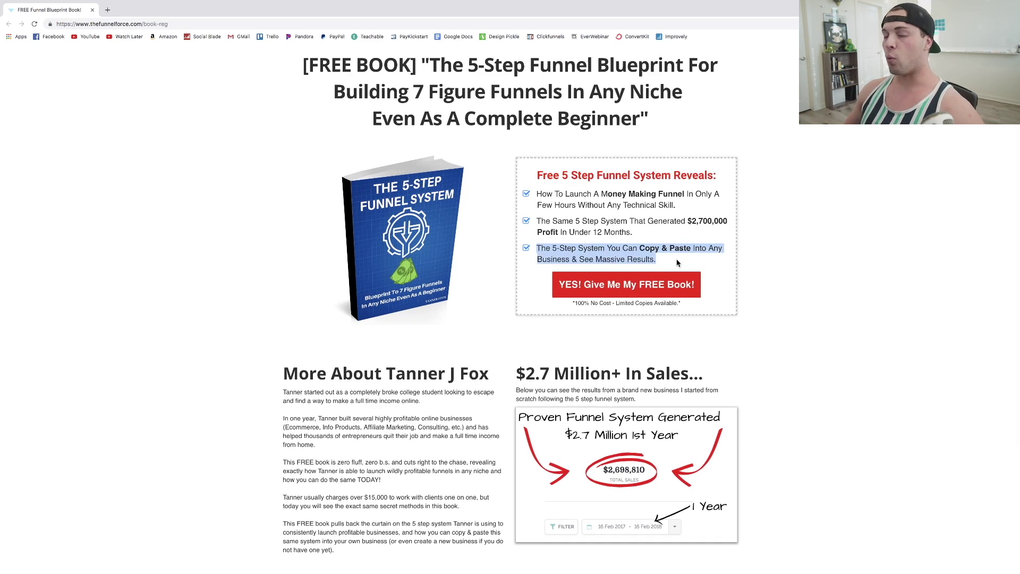
pyautogui.scroll(1, 582, 246)
pyautogui.click(586, 245)
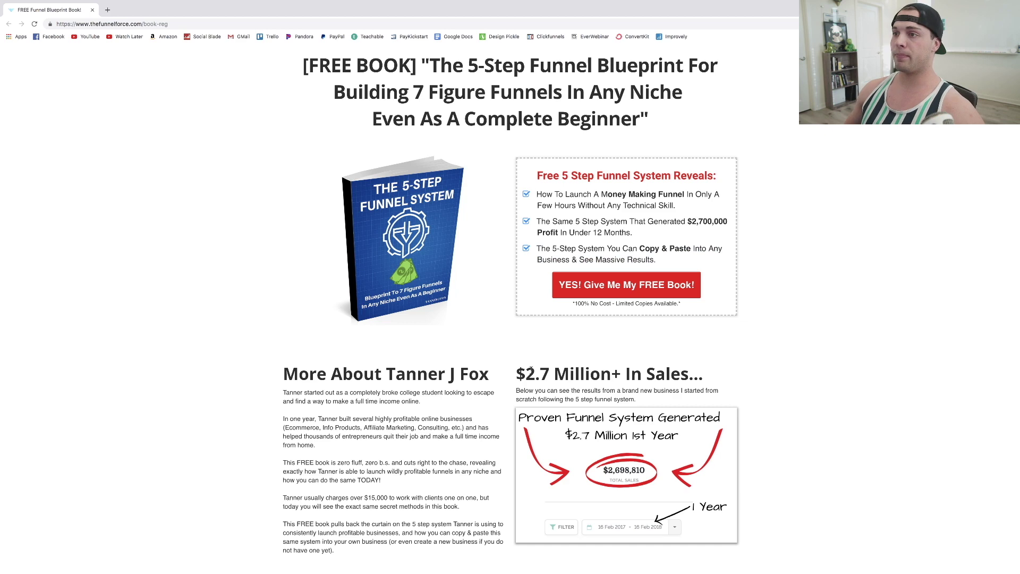
# Examine the example page's author bio, sales proof section and closing call to action
pyautogui.scroll(-2, 404, 290)
pyautogui.moveTo(281, 264); pyautogui.dragTo(509, 438)
pyautogui.click(807, 298)
pyautogui.moveTo(510, 258); pyautogui.dragTo(852, 384)
pyautogui.moveTo(402, 474); pyautogui.dragTo(616, 539)
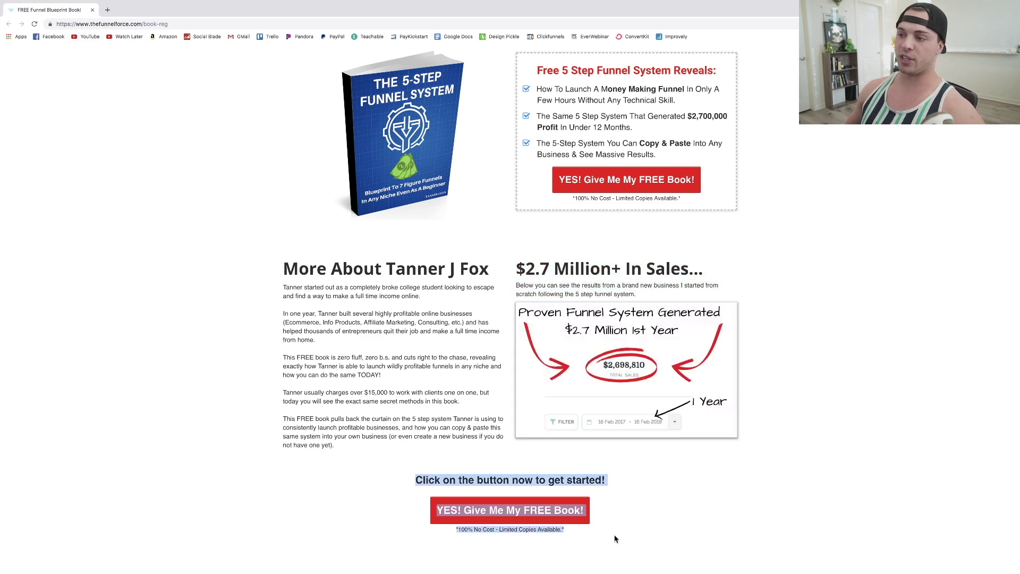
# Open the example page's free-book pop-up to examine its form, close it and look over the whole page again
pyautogui.scroll(2, 611, 290)
pyautogui.click(612, 284)
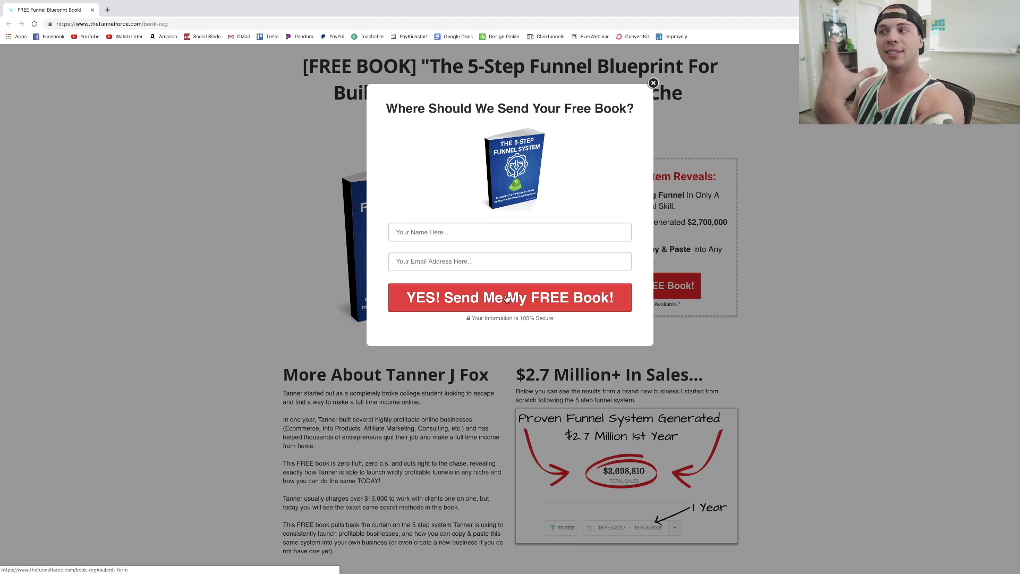
pyautogui.click(804, 257)
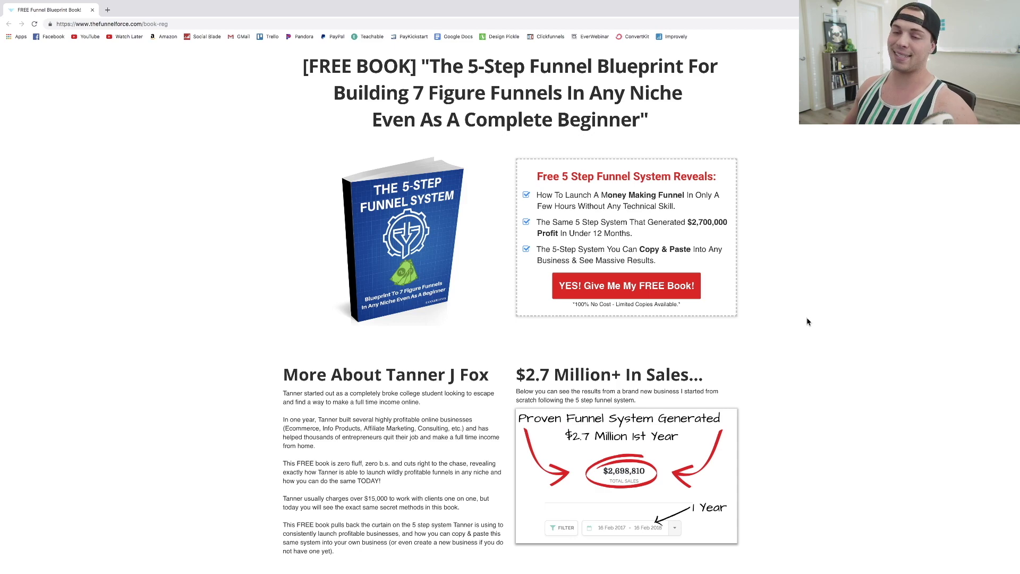
pyautogui.scroll(-3, 804, 319)
pyautogui.scroll(3, 797, 316)
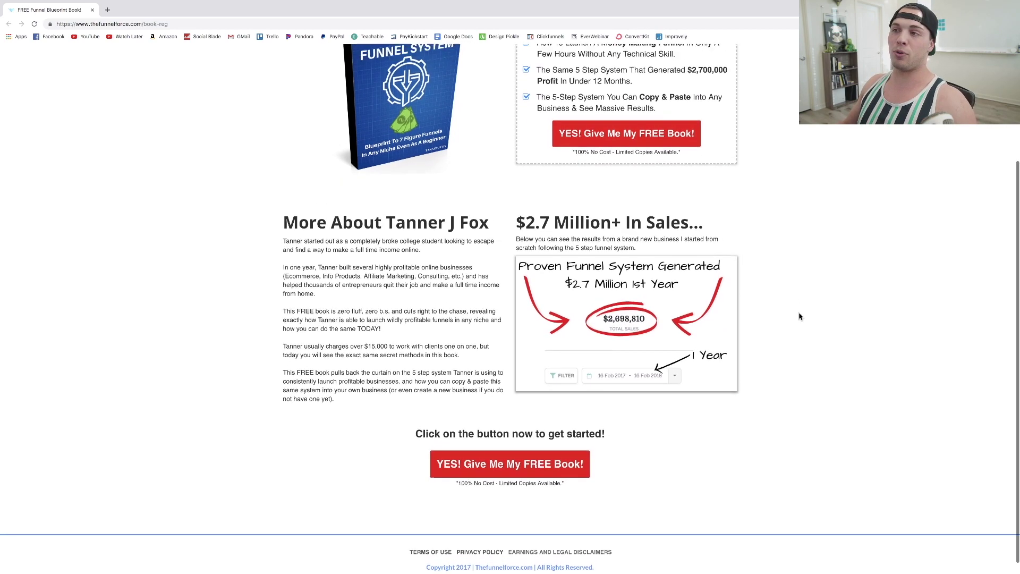